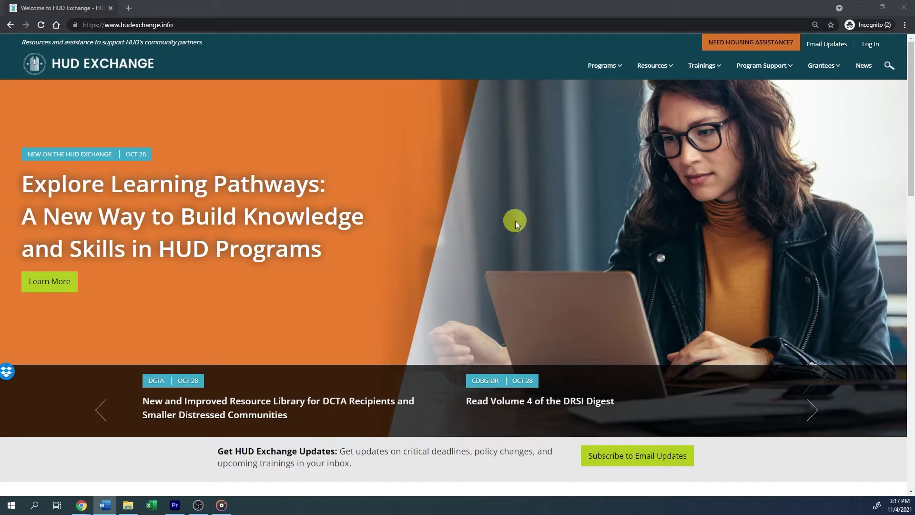
- Open the HEROS Access Form from the Partner Users section of the Environmental Review program's HEROS page
{"action": "left_click", "coordinate": [604, 65]}
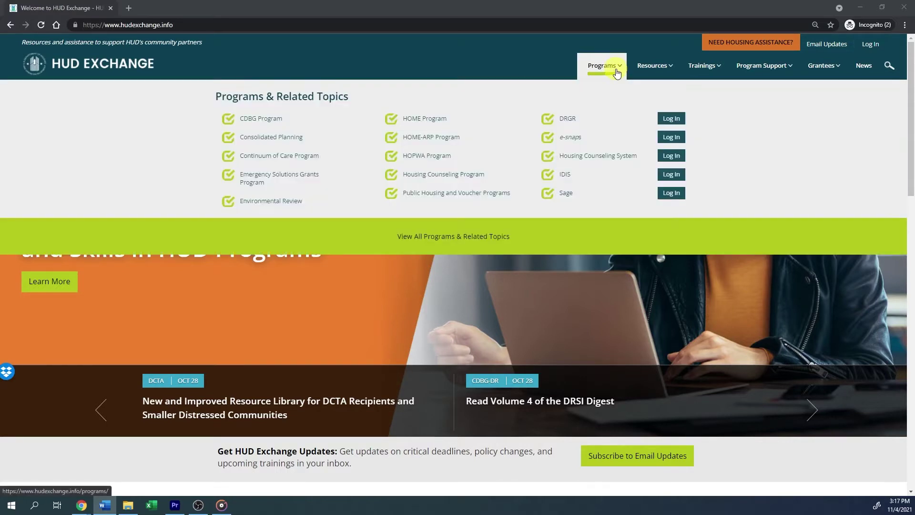
{"action": "left_click", "coordinate": [265, 203]}
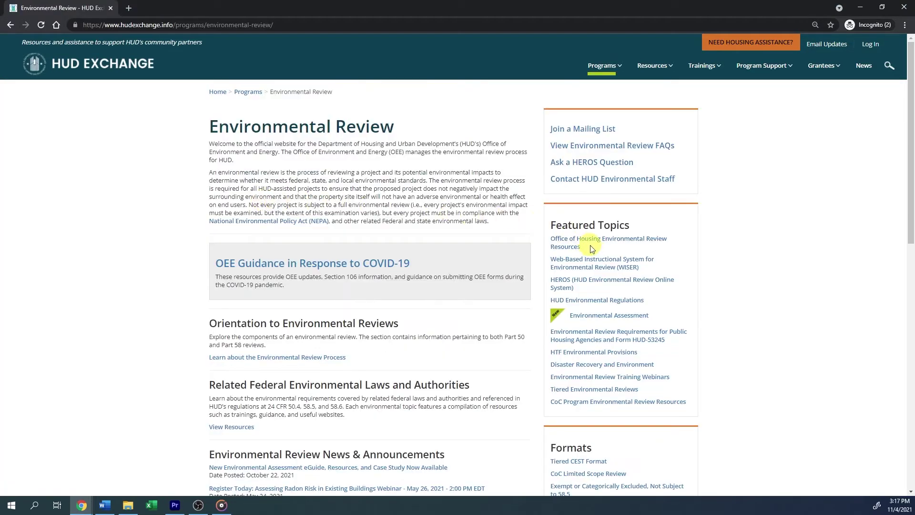
{"action": "left_click", "coordinate": [595, 284]}
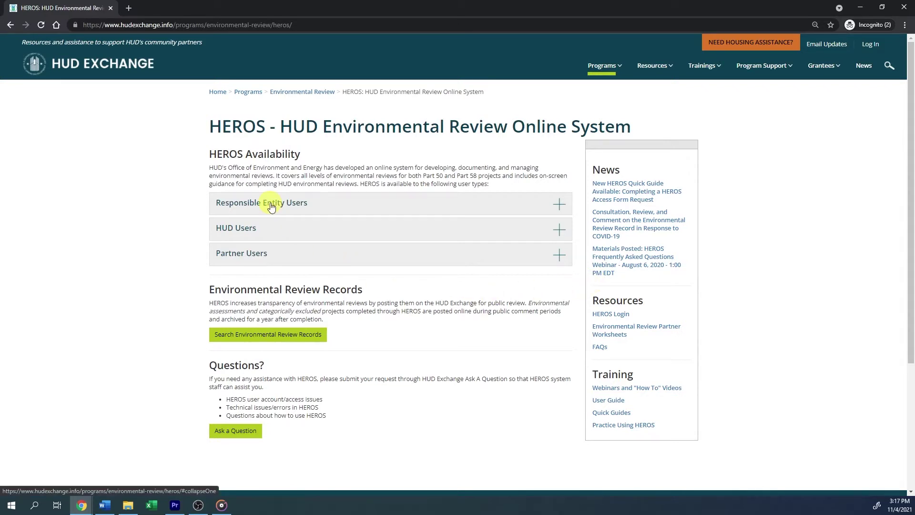
{"action": "left_click", "coordinate": [256, 254]}
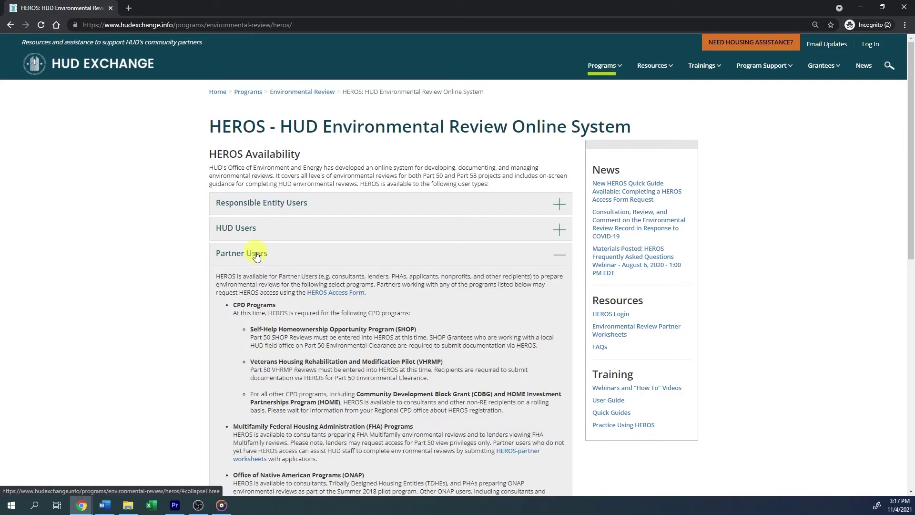
{"action": "left_click", "coordinate": [341, 299]}
- Enter the applicant's email address and continue to the contact details
{"action": "type", "text": "name@domai"}
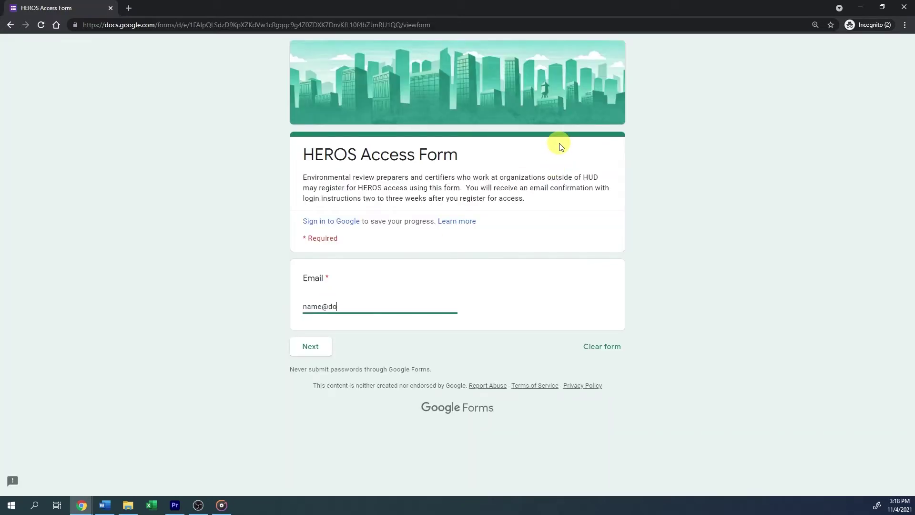
{"action": "type", "text": "n.com"}
{"action": "left_click", "coordinate": [317, 349]}
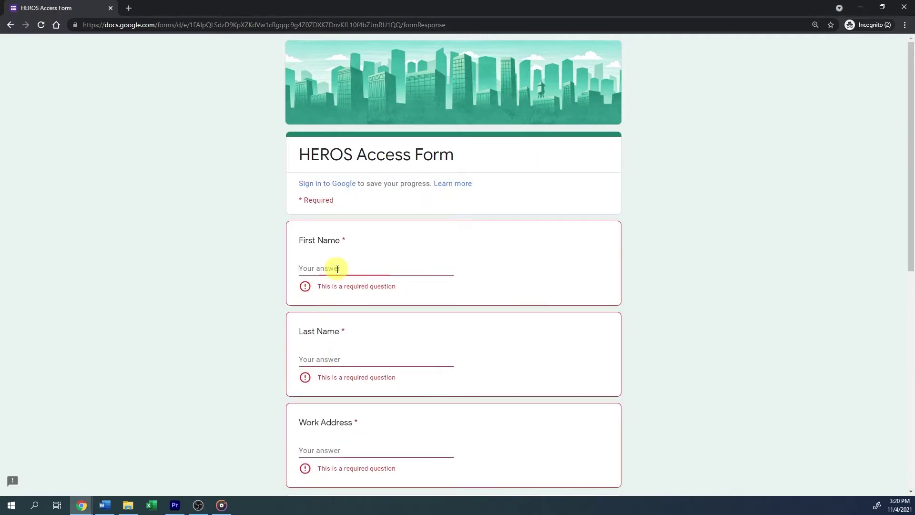
- Fill in the applicant's first name, last name and work street address
{"action": "left_click", "coordinate": [339, 268]}
{"action": "type", "text": "FirstName"}
{"action": "type", "text": "LastName"}
{"action": "key", "text": "Tab"}
{"action": "type", "text": "#### First St NW"}
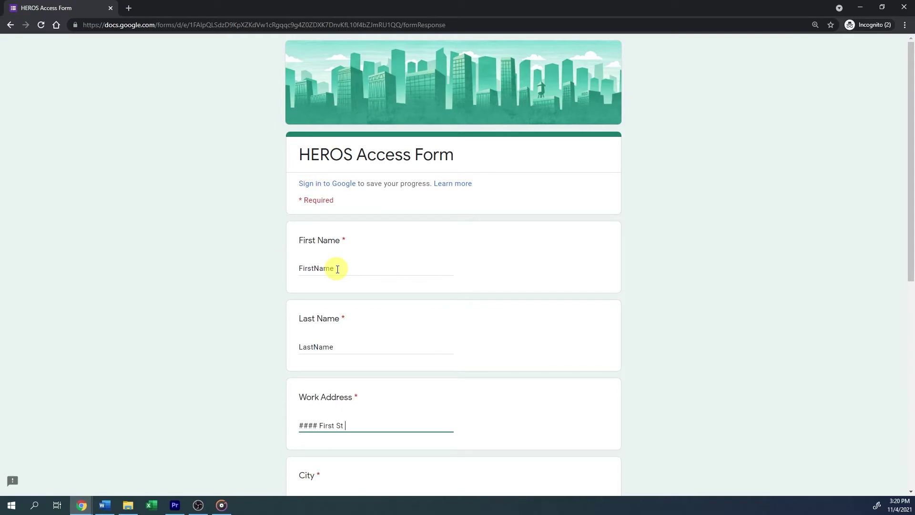
- Complete the contact details with the city, state, email address and phone number, and continue to the HEROS ID section
{"action": "key", "text": "Tab"}
{"action": "type", "text": "Washingtond"}
{"action": "key", "text": "Tab"}
{"action": "type", "text": "name@domain.com"}
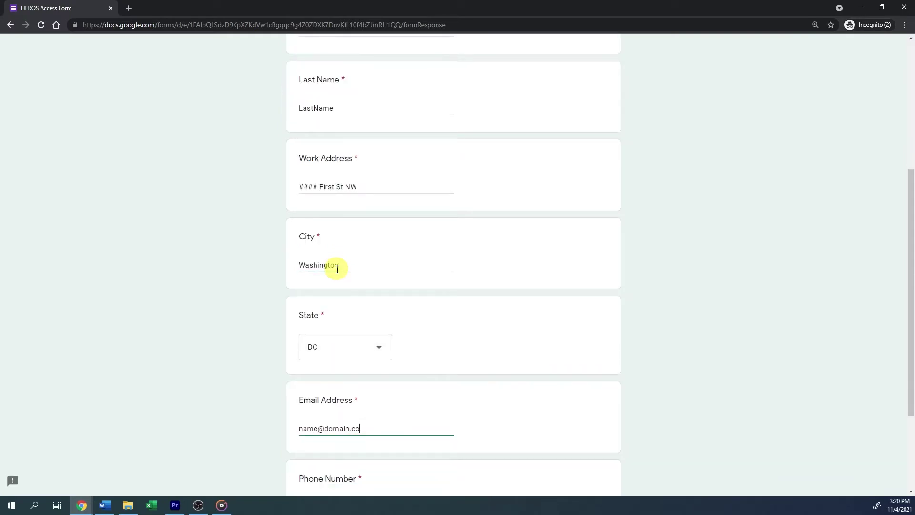
{"action": "key", "text": "Tab"}
{"action": "type", "text": "### ### ####"}
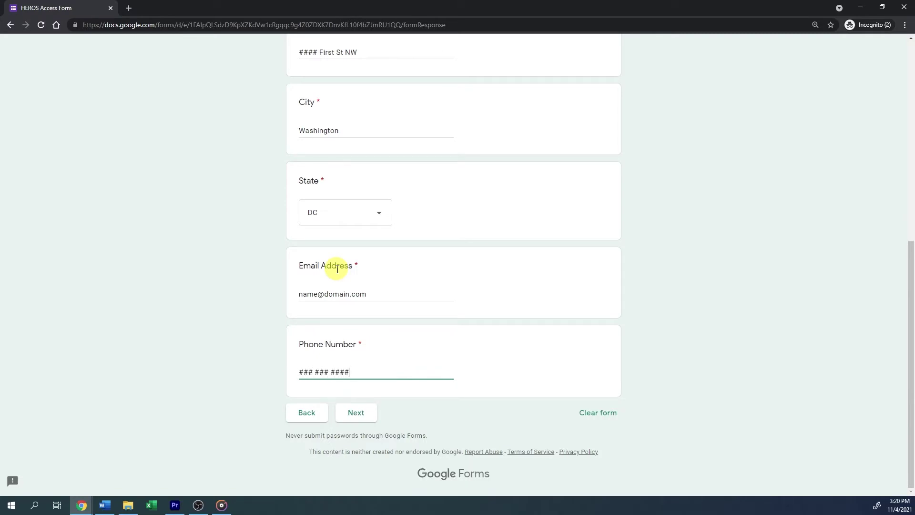
{"action": "left_click", "coordinate": [356, 417]}
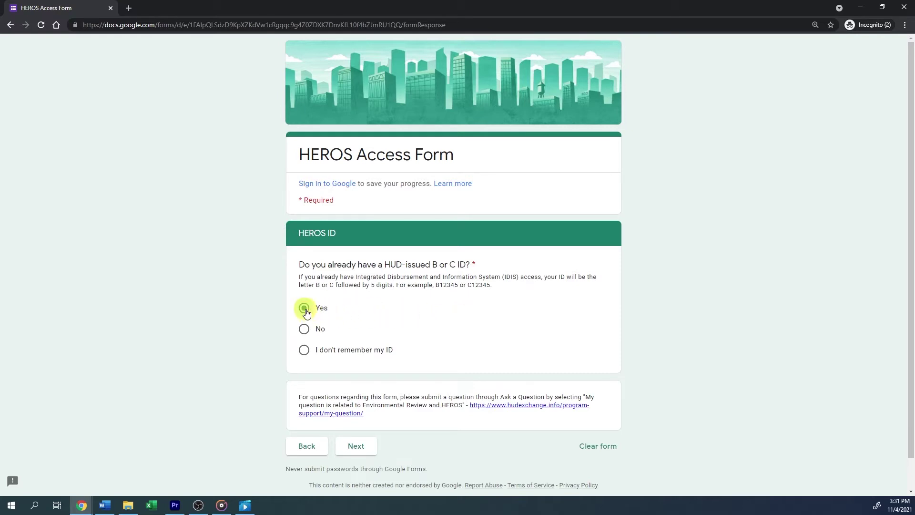
- Continue with Yes for a HUD-issued ID, enter the B or C ID number, and answer Yes to already having HEROS access
{"action": "left_click", "coordinate": [353, 447]}
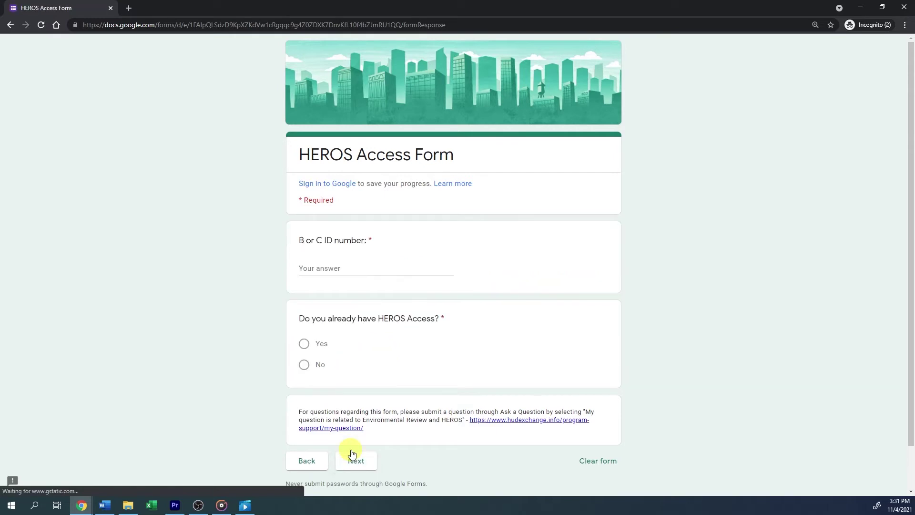
{"action": "left_click", "coordinate": [324, 265]}
{"action": "type", "text": "B#####"}
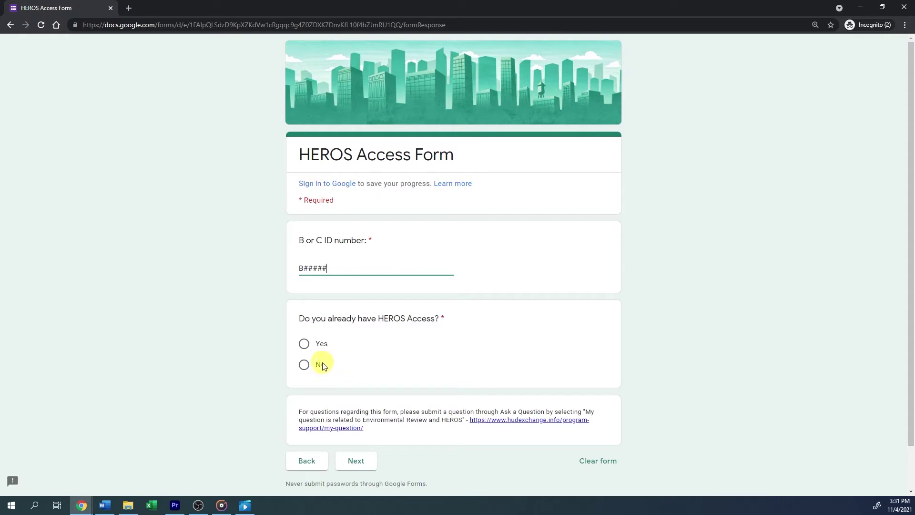
{"action": "left_click", "coordinate": [303, 344]}
{"action": "left_click", "coordinate": [356, 461]}
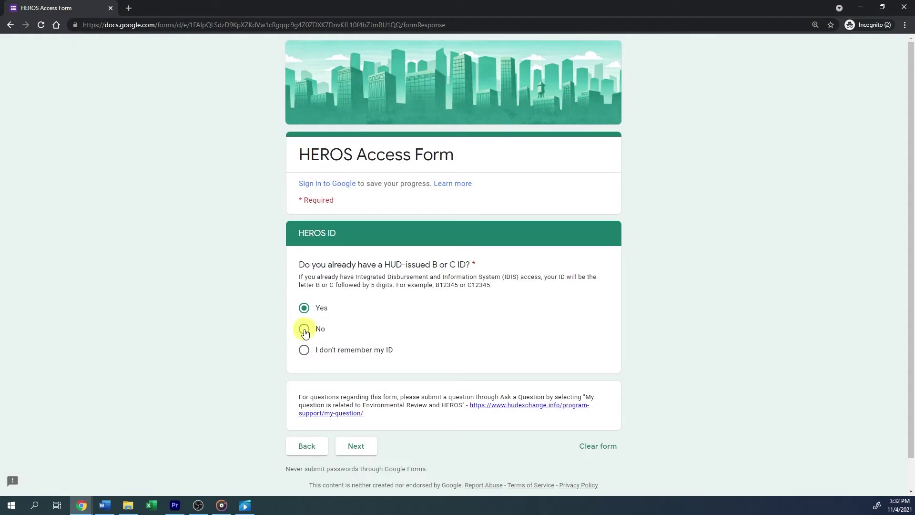
- Choose "I don't remember my ID" for the HUD-issued ID question, and replace the PIN entry with a five-digit PIN
{"action": "left_click", "coordinate": [305, 331]}
{"action": "left_click", "coordinate": [305, 352]}
{"action": "left_click", "coordinate": [353, 445]}
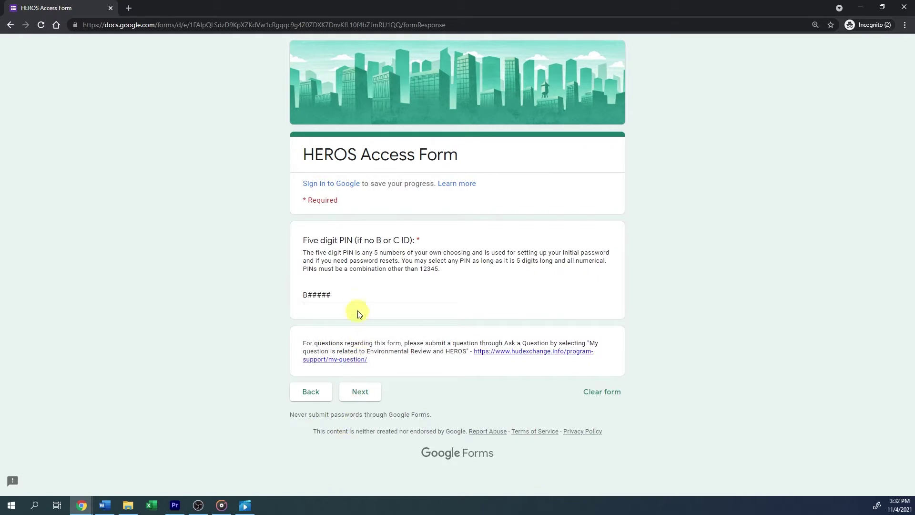
{"action": "triple_click", "coordinate": [338, 297]}
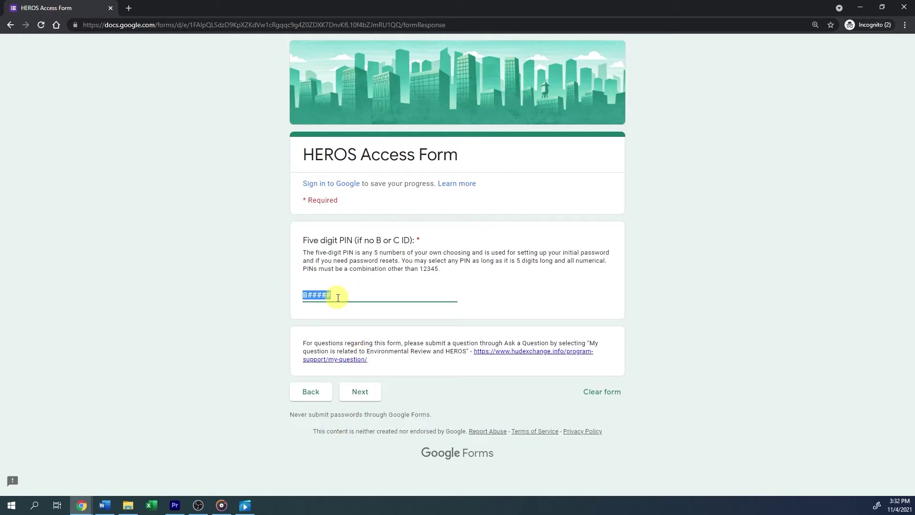
{"action": "type", "text": "#####"}
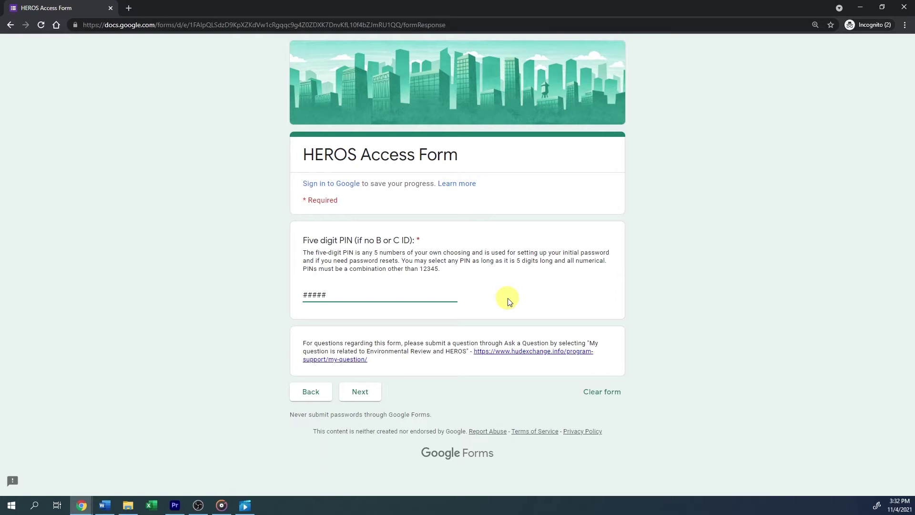
{"action": "left_click", "coordinate": [373, 393]}
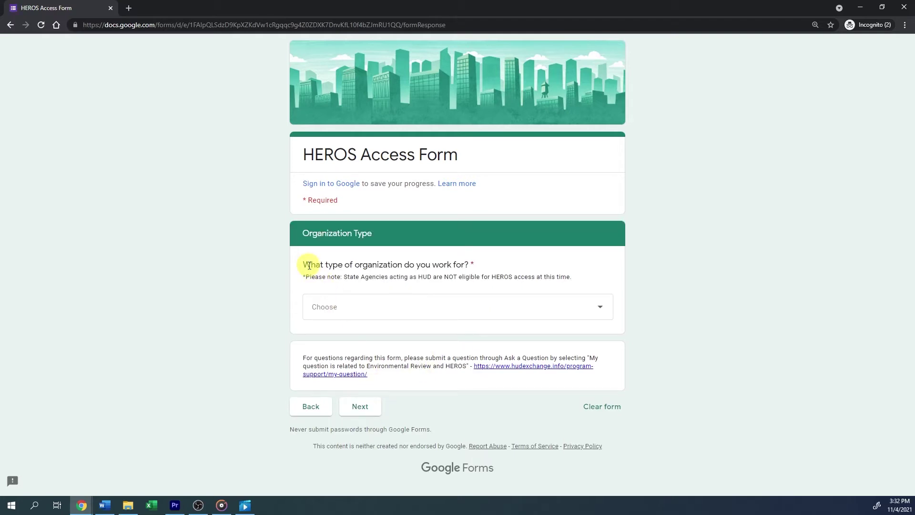
- Set the organization type to "City, State, or Local Government - Responsible Entity" and name the Responsible Entity Chester County
{"action": "left_click", "coordinate": [492, 309]}
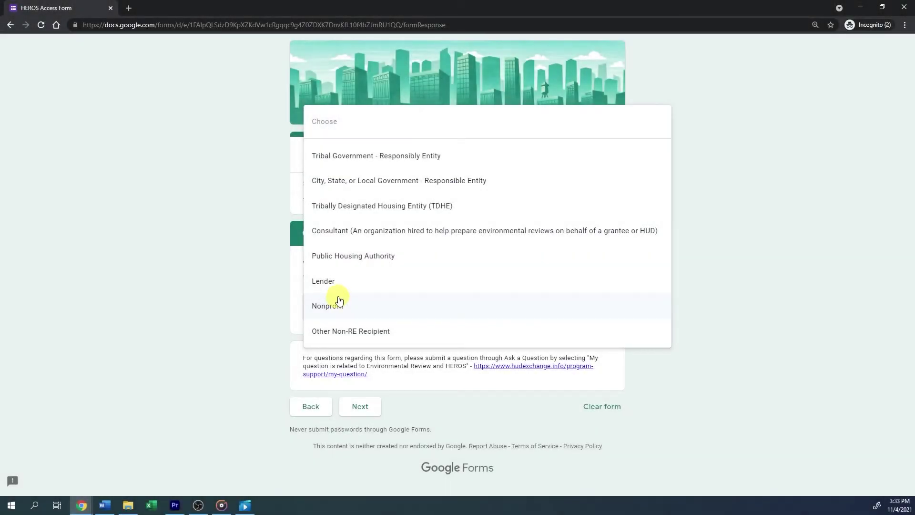
{"action": "left_click", "coordinate": [361, 186]}
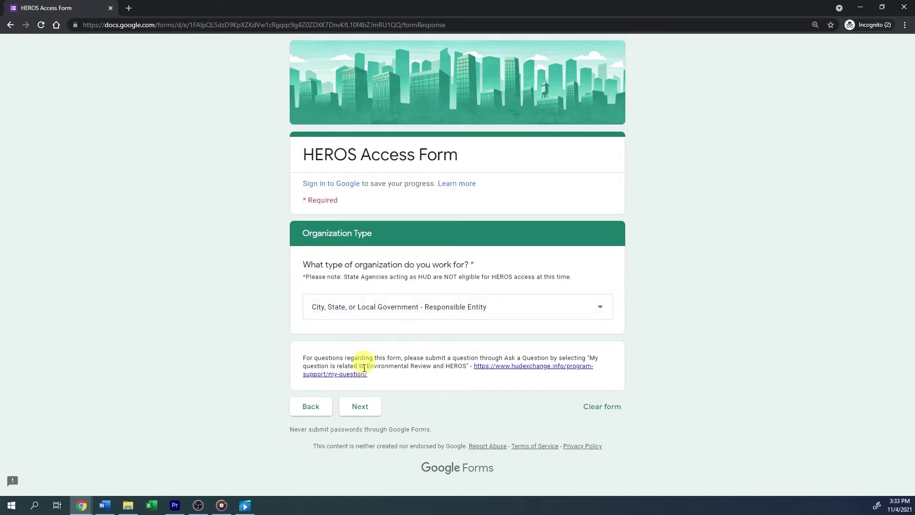
{"action": "left_click", "coordinate": [360, 406]}
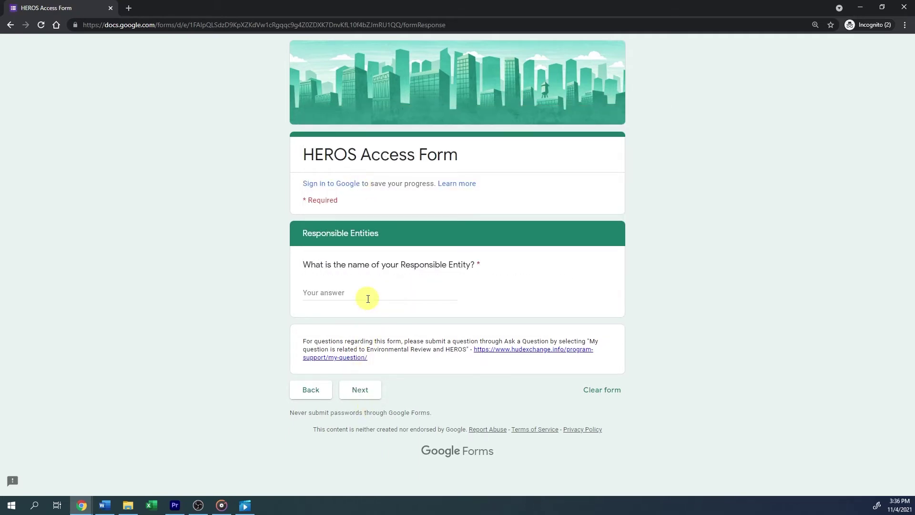
{"action": "left_click", "coordinate": [364, 293]}
{"action": "type", "text": "chester County"}
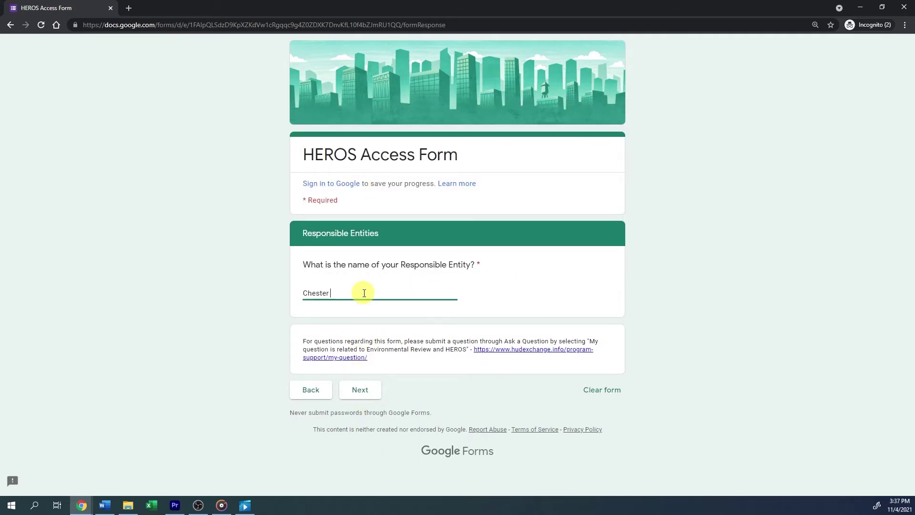
{"action": "left_click", "coordinate": [360, 390]}
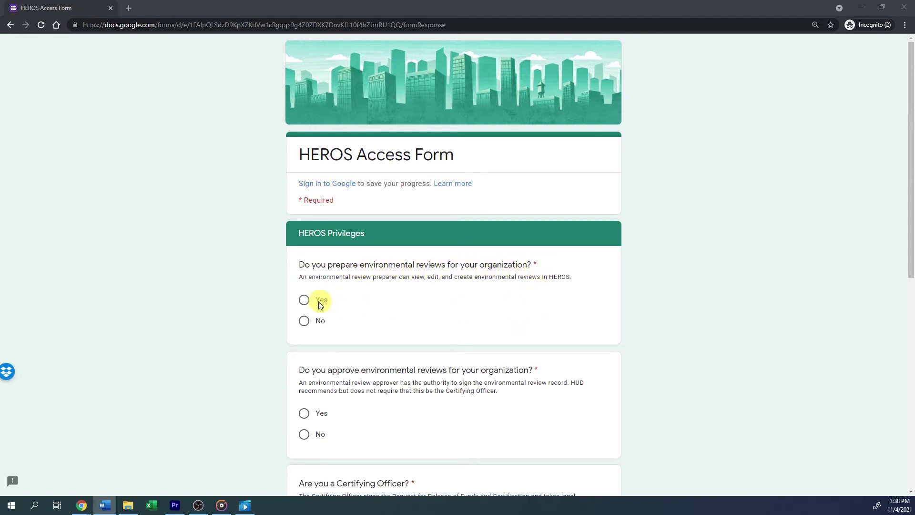
- Answer Yes to preparing reviews, approving reviews, being a Certifying Officer and needing HEROS Administrator privileges, and continue
{"action": "left_click", "coordinate": [304, 300]}
{"action": "left_click", "coordinate": [303, 324]}
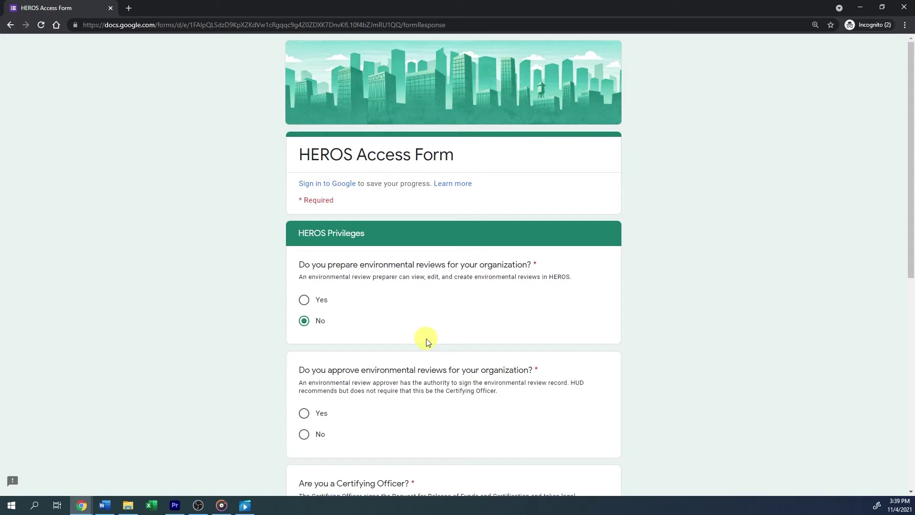
{"action": "left_click", "coordinate": [304, 299]}
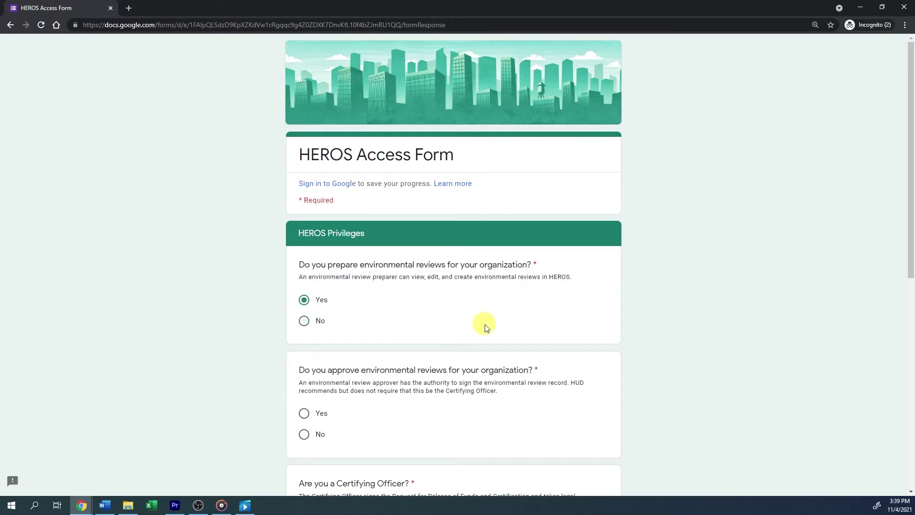
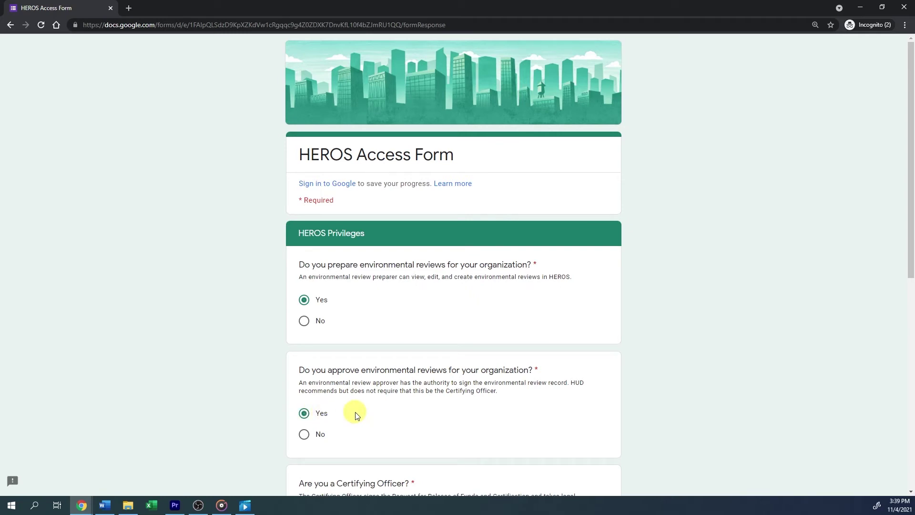
{"action": "scroll", "coordinate": [356, 414], "scroll_direction": "down", "scroll_amount": 4}
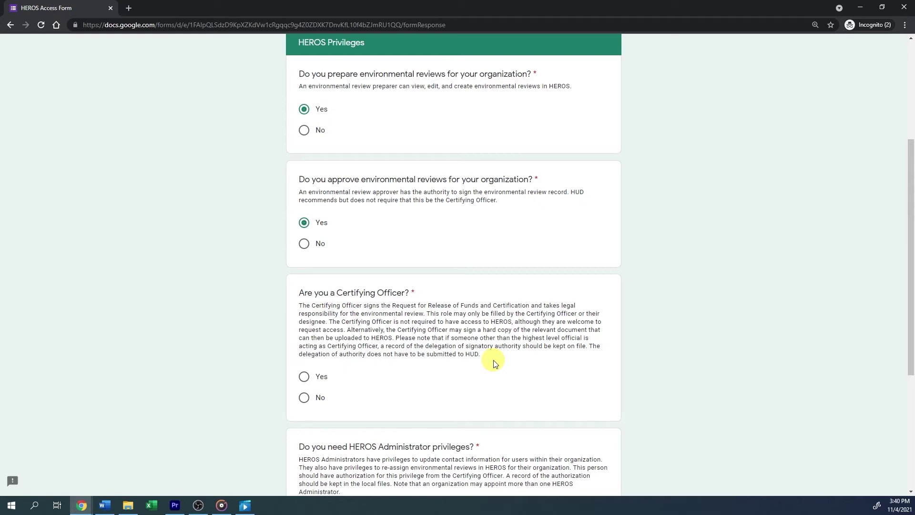
{"action": "left_click", "coordinate": [305, 379]}
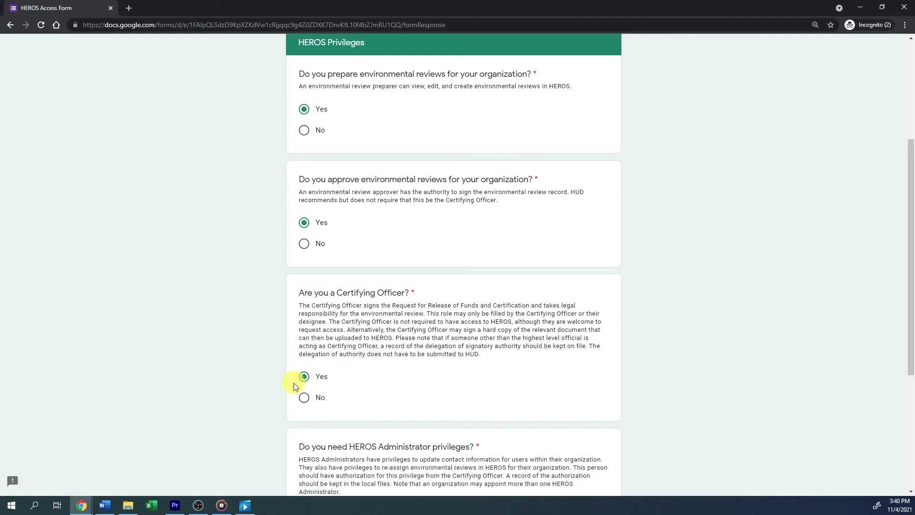
{"action": "scroll", "coordinate": [261, 416], "scroll_direction": "down", "scroll_amount": 4}
{"action": "scroll", "coordinate": [267, 413], "scroll_direction": "down", "scroll_amount": 1}
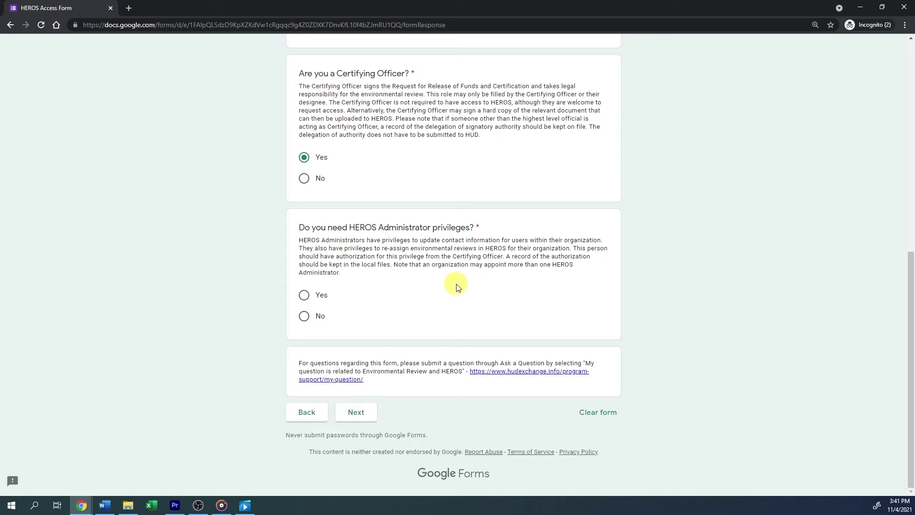
{"action": "left_click", "coordinate": [305, 296]}
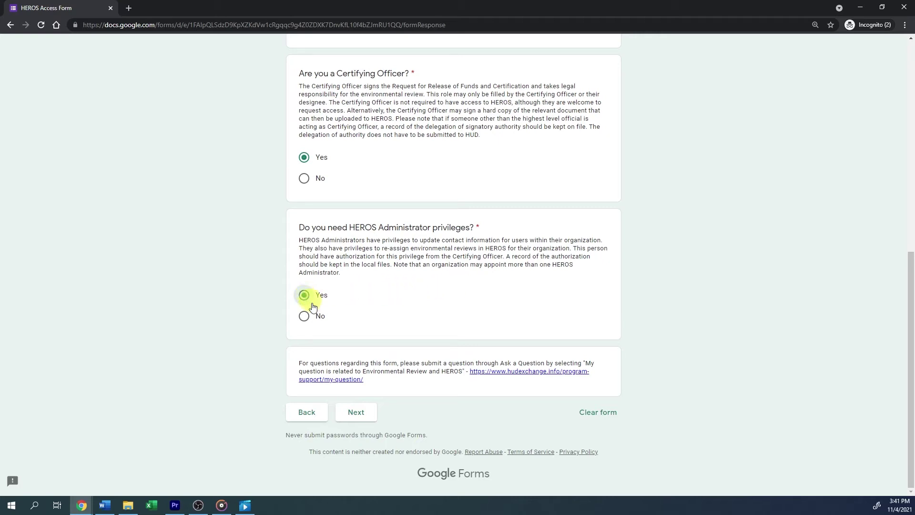
{"action": "left_click", "coordinate": [368, 415]}
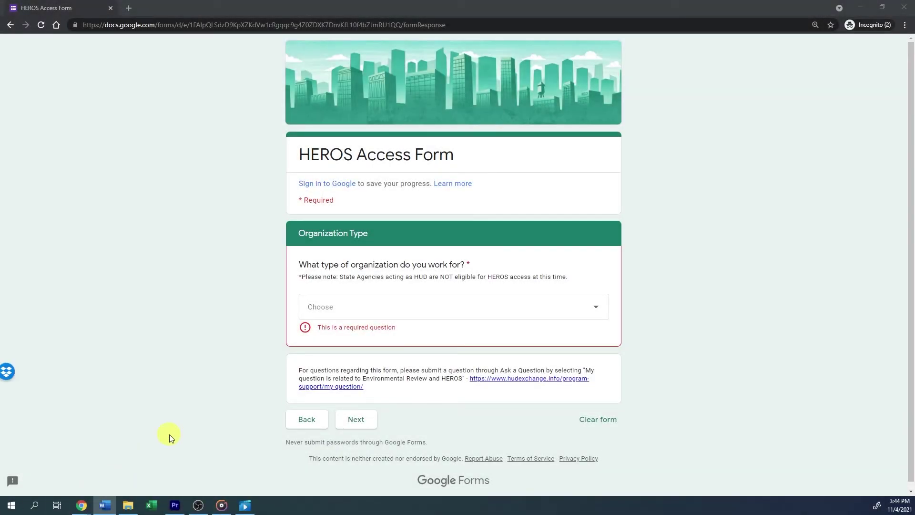
- Set the organization type to "Tribal Government - Responsibly Entity" and the Tribe's region to Eastern Woodlands, and continue to the Tribe name question
{"action": "left_click", "coordinate": [378, 299]}
{"action": "left_click", "coordinate": [378, 296]}
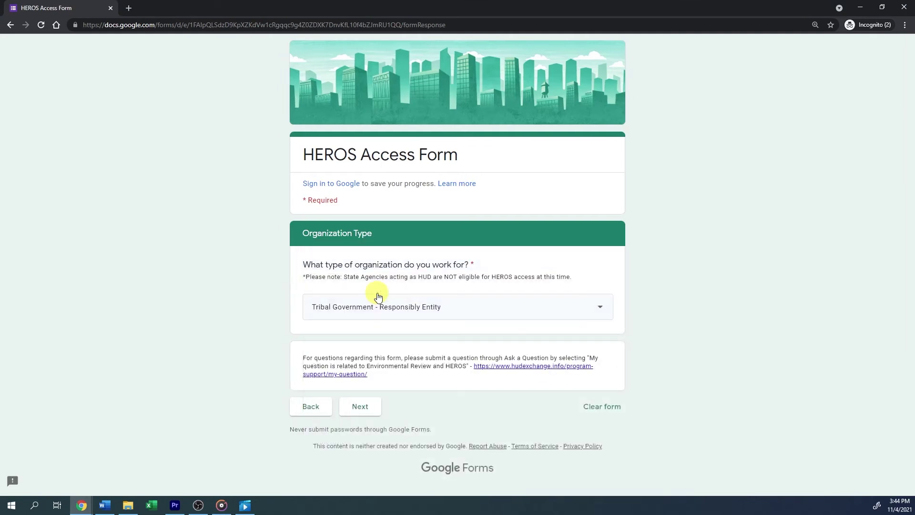
{"action": "left_click", "coordinate": [361, 407]}
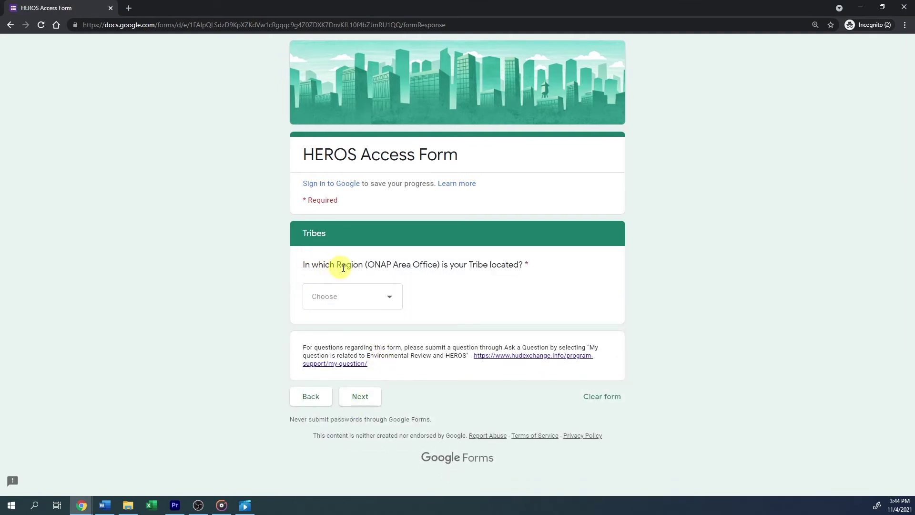
{"action": "left_click", "coordinate": [384, 298]}
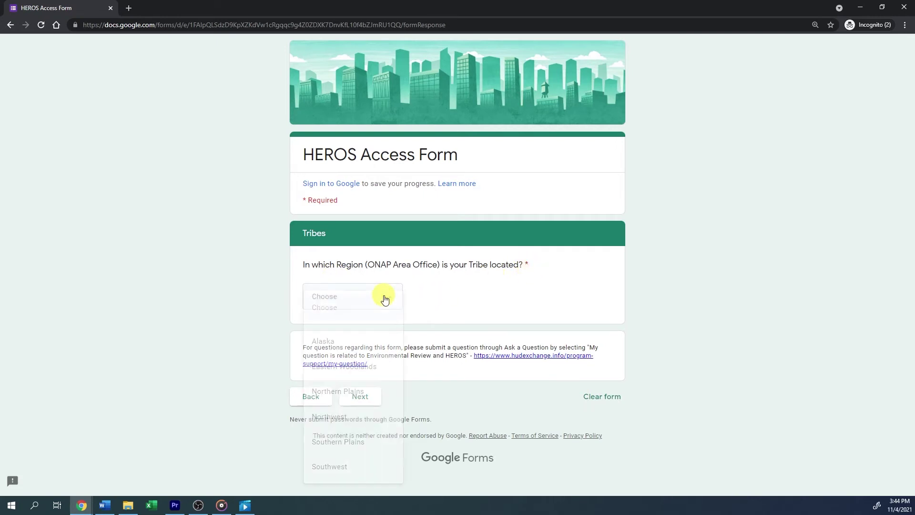
{"action": "left_click", "coordinate": [367, 371]}
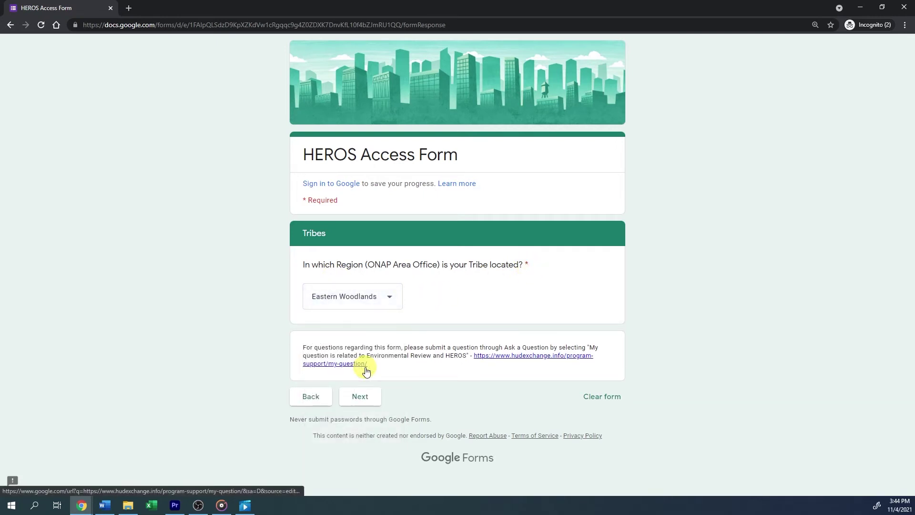
{"action": "left_click", "coordinate": [369, 402]}
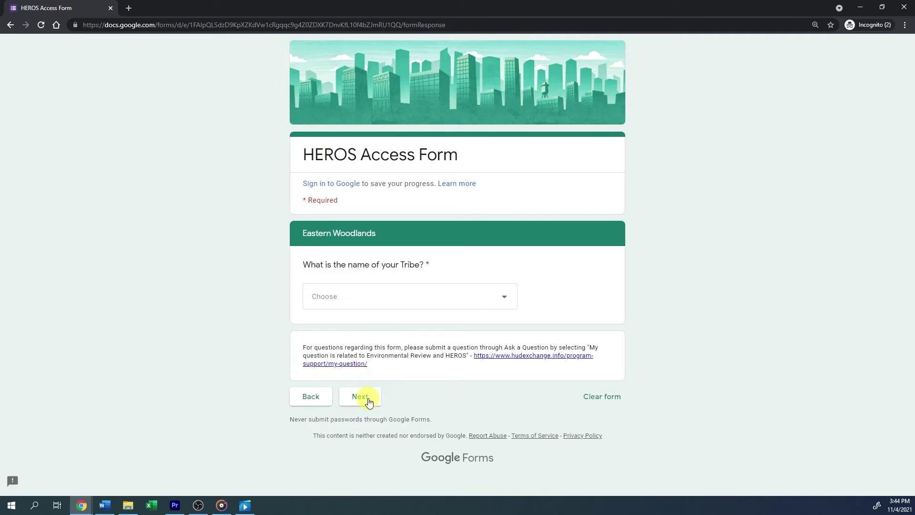
- Select Bay Mills Indian Community as the Tribe's name and continue to the HEROS privileges questions
{"action": "left_click", "coordinate": [375, 297]}
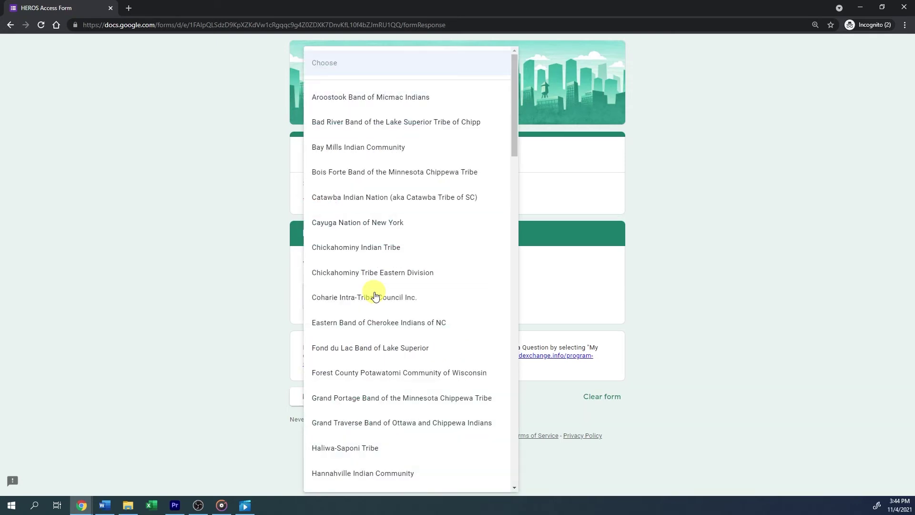
{"action": "left_click", "coordinate": [377, 148]}
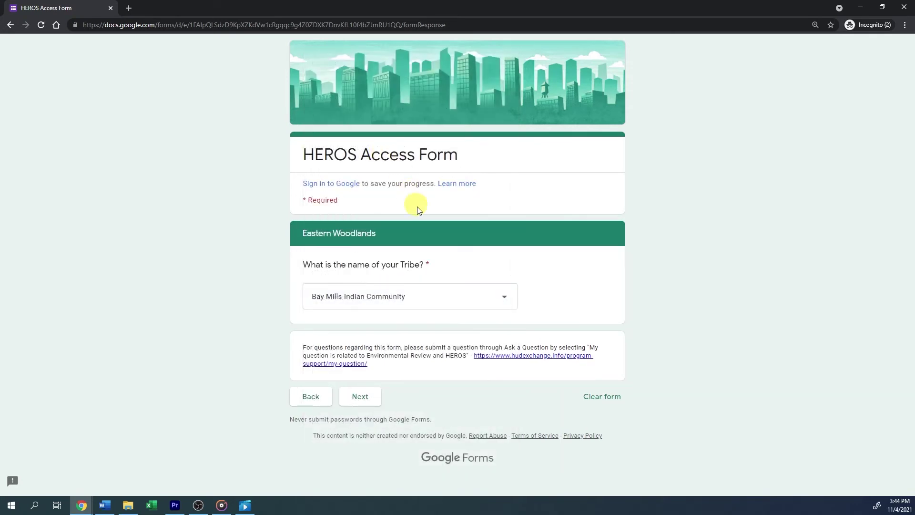
{"action": "left_click", "coordinate": [367, 398]}
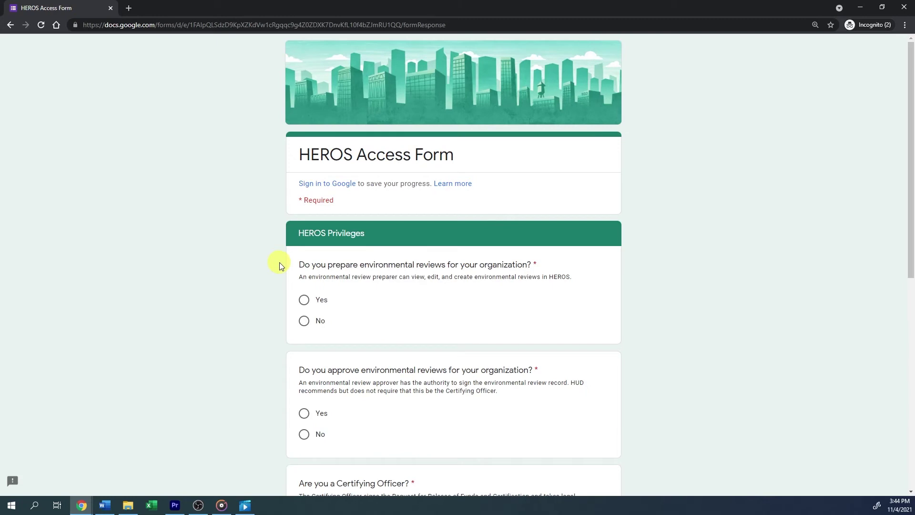
- Answer Yes to preparing reviews, approving reviews and being a Certifying Officer, complete the remaining privileges question, and continue
{"action": "left_click", "coordinate": [304, 300]}
{"action": "left_click", "coordinate": [305, 414]}
{"action": "scroll", "coordinate": [306, 418], "scroll_direction": "down", "scroll_amount": 3}
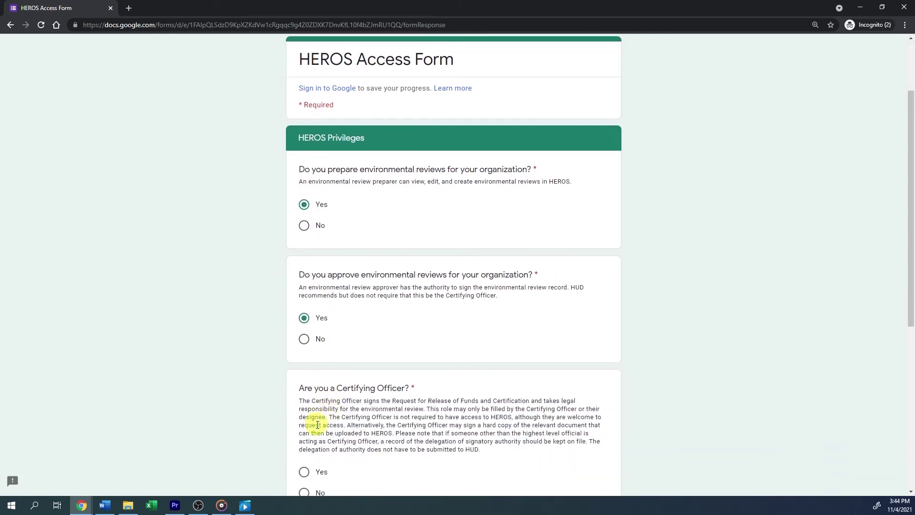
{"action": "left_click", "coordinate": [305, 424]}
{"action": "scroll", "coordinate": [307, 427], "scroll_direction": "down", "scroll_amount": 3}
{"action": "left_click", "coordinate": [305, 419]}
{"action": "scroll", "coordinate": [307, 420], "scroll_direction": "down", "scroll_amount": 3}
{"action": "left_click", "coordinate": [353, 413]}
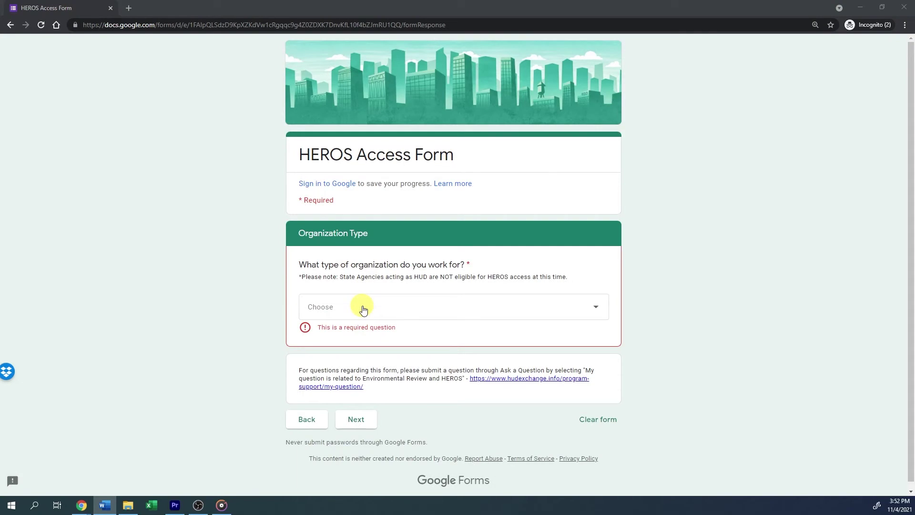
- Set the organization type to Public Housing Authority and continue to its details
{"action": "left_click", "coordinate": [363, 309]}
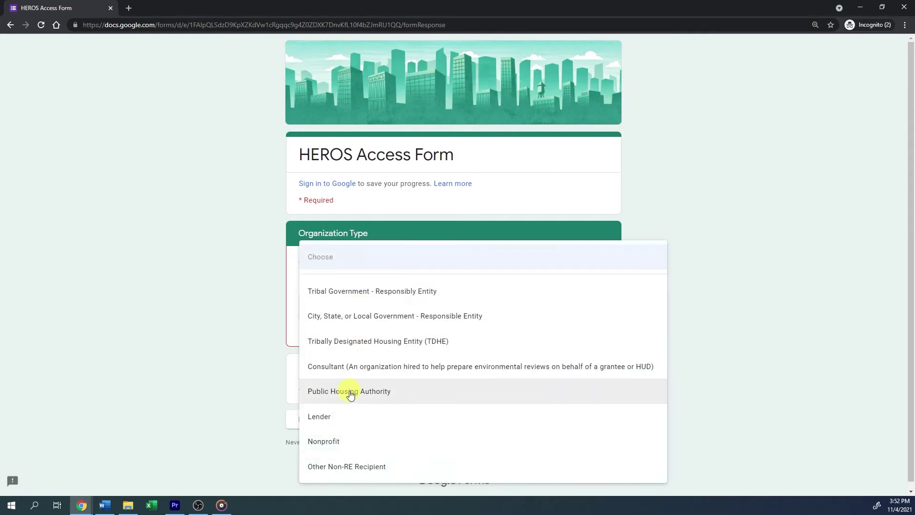
{"action": "left_click", "coordinate": [350, 393]}
{"action": "left_click", "coordinate": [358, 406]}
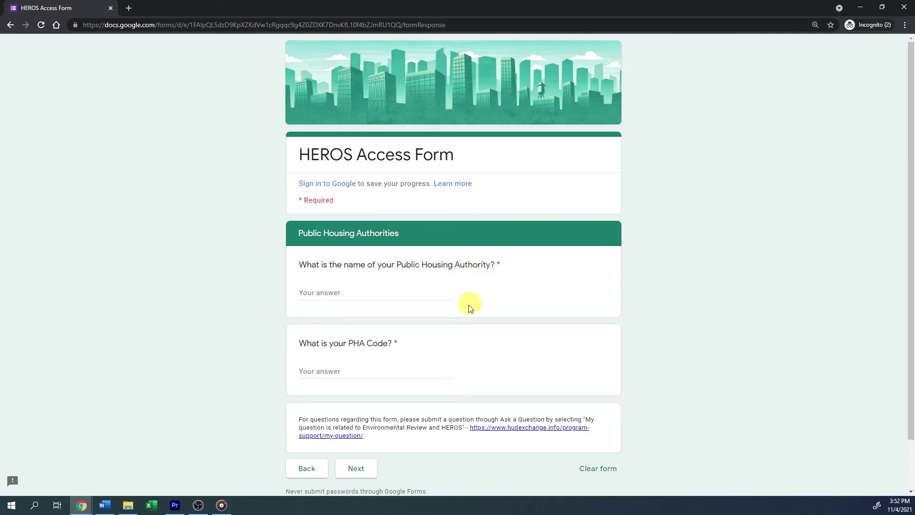
- Name the Public Housing Authority Chester County Housing Authority, enter PHA code PA046, and continue
{"action": "left_click", "coordinate": [330, 292]}
{"action": "type", "text": "Chester Co"}
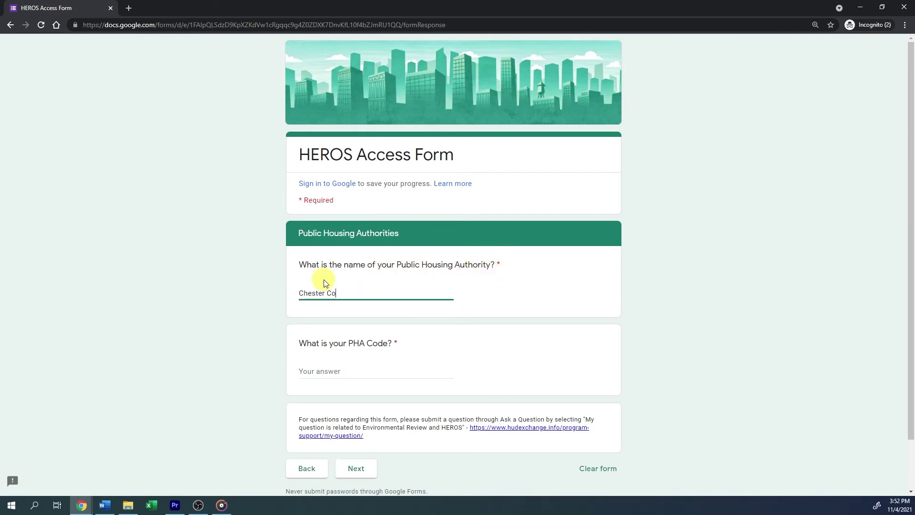
{"action": "type", "text": "unty Housing Authority"}
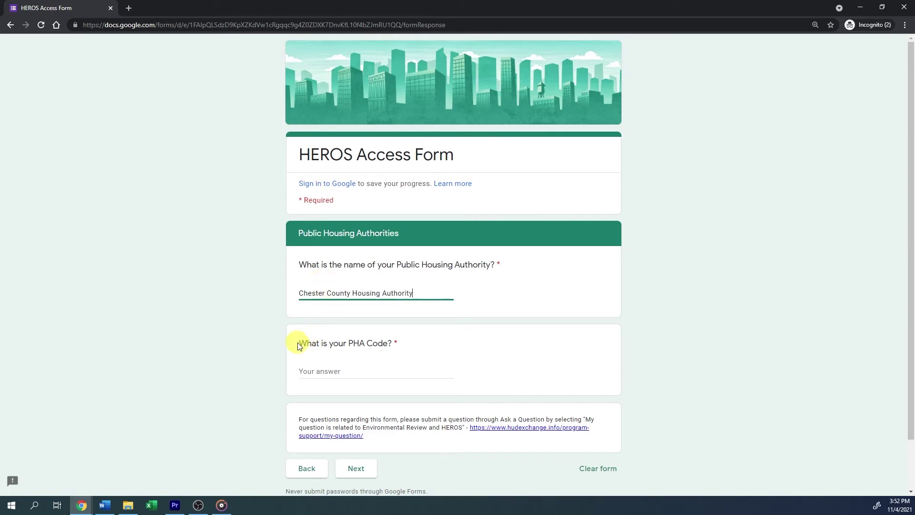
{"action": "left_click", "coordinate": [343, 375]}
{"action": "type", "text": "PA046"}
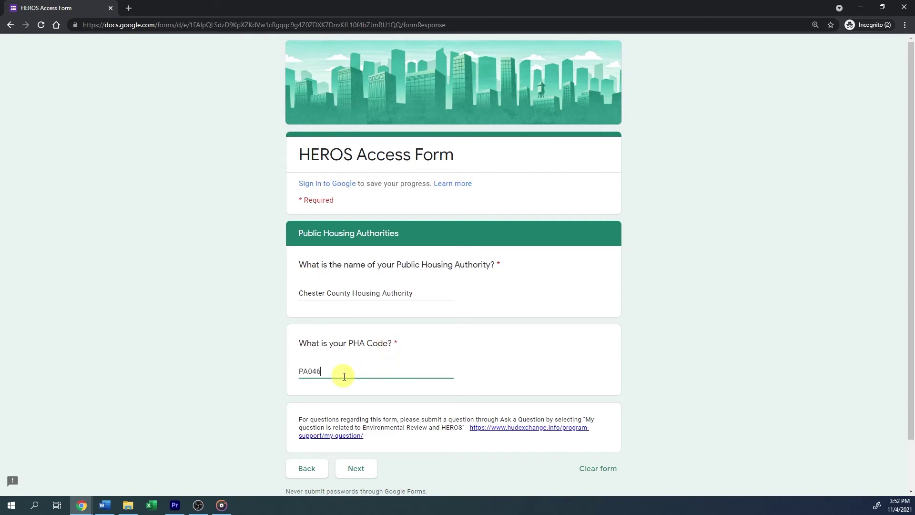
{"action": "left_click", "coordinate": [357, 469]}
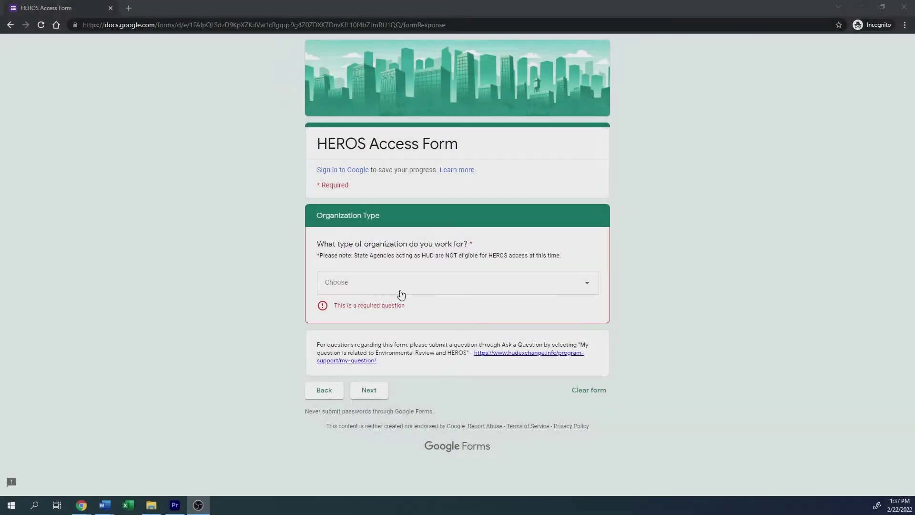
- Set the organization type to Consultant and continue to the partner user questions
{"action": "left_click", "coordinate": [402, 286]}
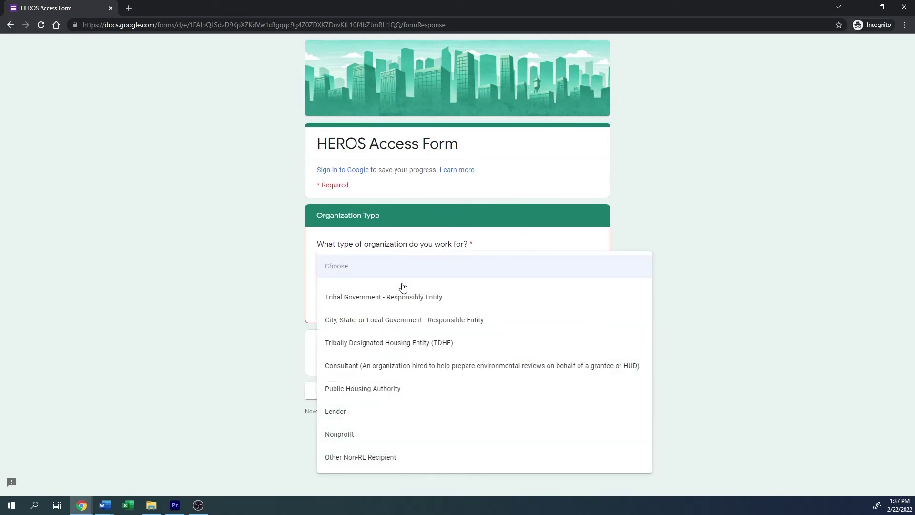
{"action": "left_click", "coordinate": [395, 365]}
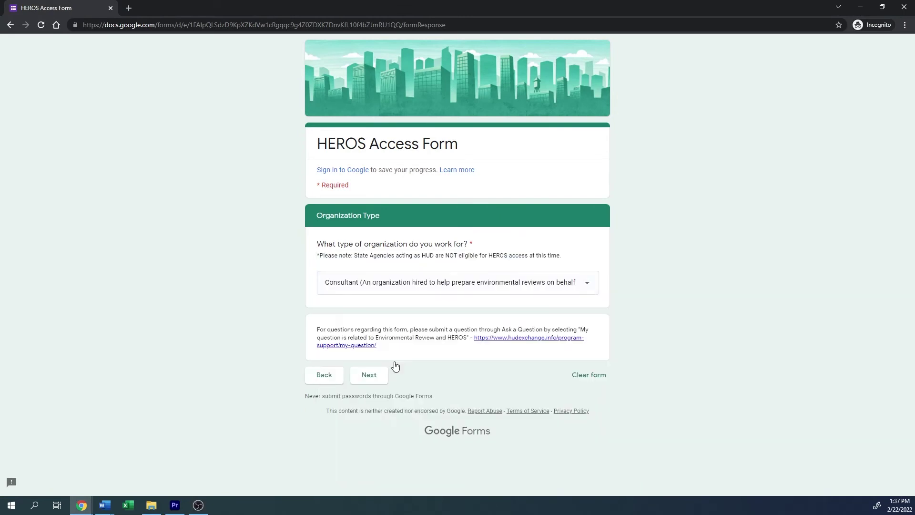
{"action": "left_click", "coordinate": [378, 375]}
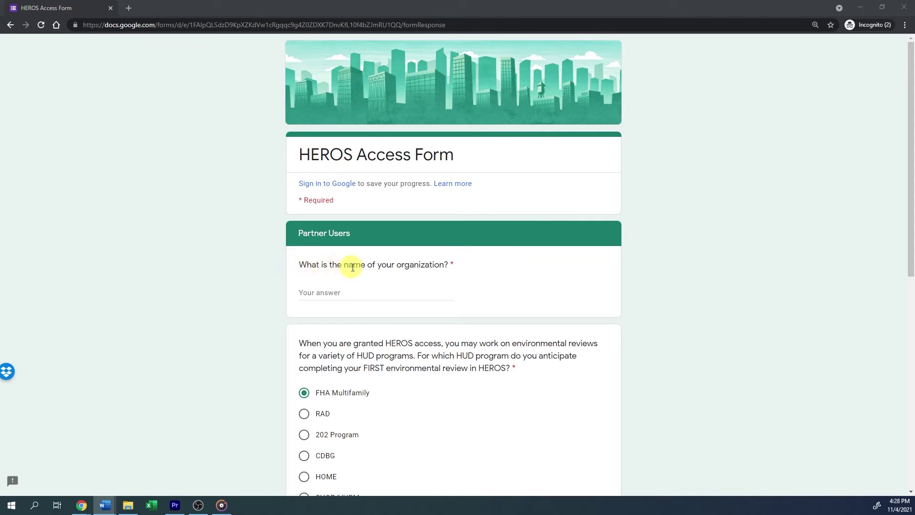
- Enter Cloudburst Consulting Group as the organization name and choose CDBG as the HUD program for the first environmental review
{"action": "left_click", "coordinate": [349, 292]}
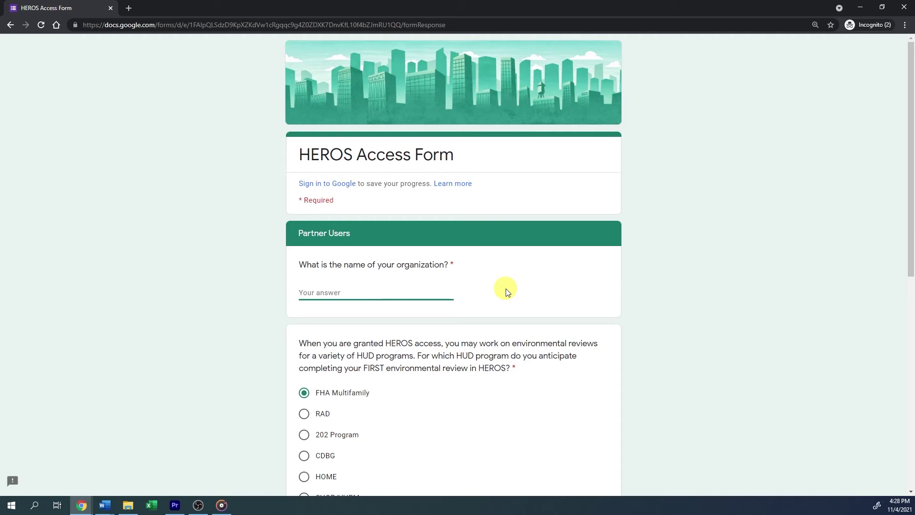
{"action": "type", "text": "Cloudburst Consulting Group"}
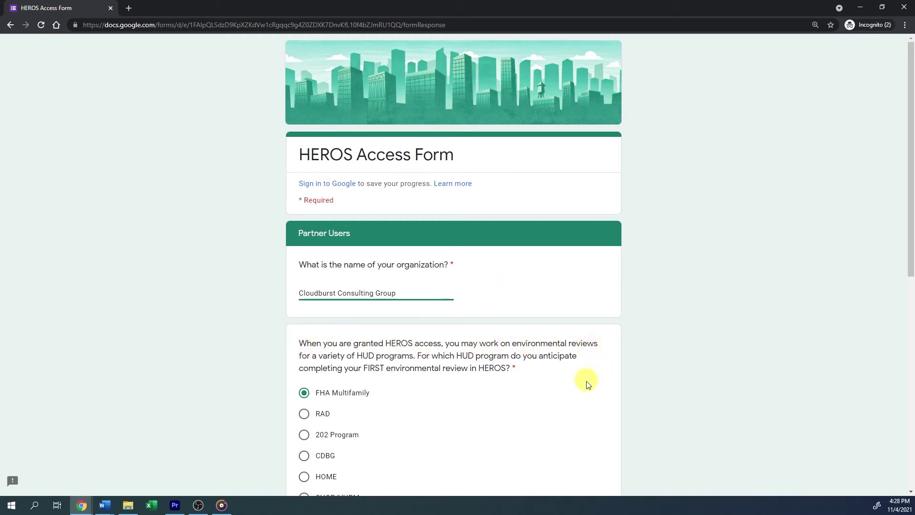
{"action": "scroll", "coordinate": [560, 383], "scroll_direction": "down", "scroll_amount": 1}
{"action": "scroll", "coordinate": [560, 384], "scroll_direction": "down", "scroll_amount": 3}
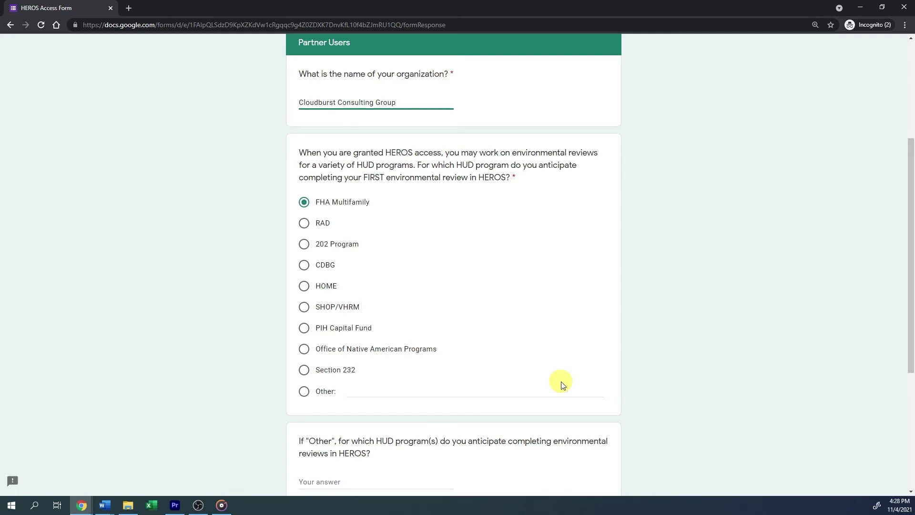
{"action": "left_click", "coordinate": [304, 265]}
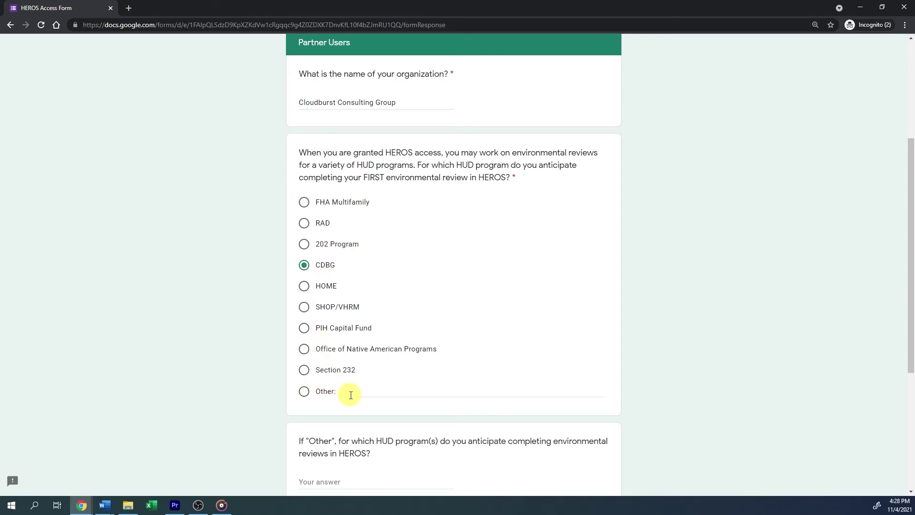
- Switch the first HUD program to Other, go to the follow-up program answer, and return the choice to CDBG
{"action": "left_click", "coordinate": [304, 391]}
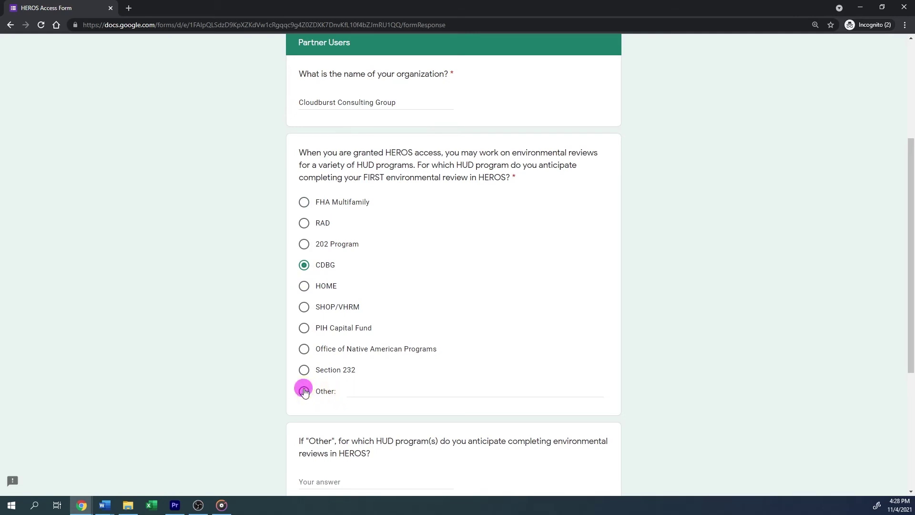
{"action": "scroll", "coordinate": [305, 392], "scroll_direction": "down", "scroll_amount": 2}
{"action": "left_click", "coordinate": [307, 398]}
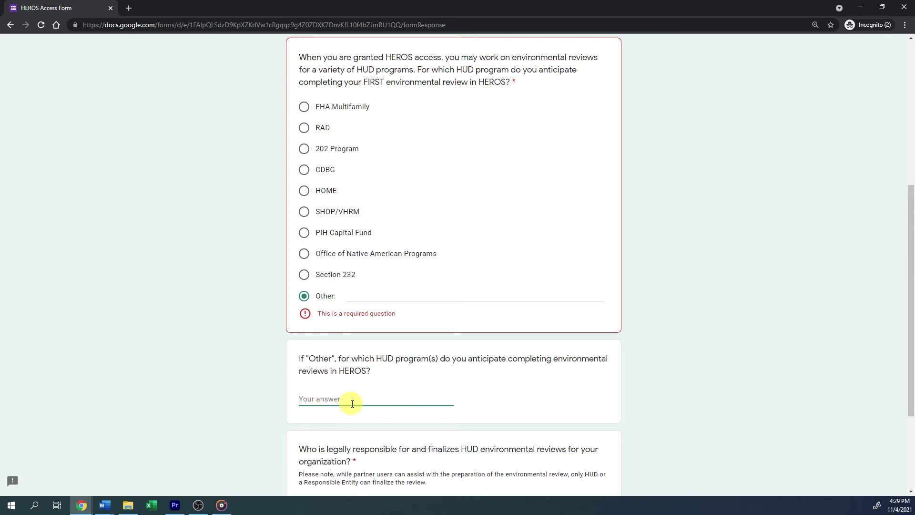
{"action": "left_click", "coordinate": [304, 170]}
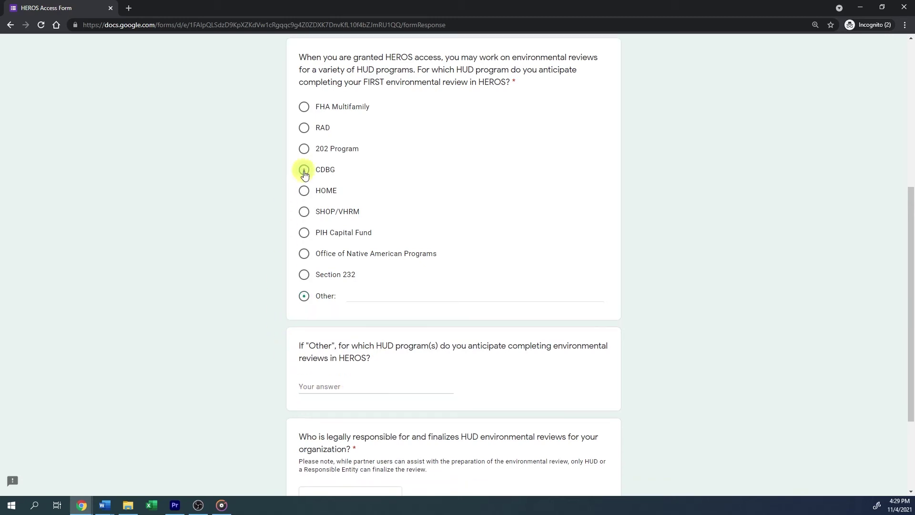
- Choose A Responsible Entity as the party that finalizes the organization's HUD environmental reviews, and continue to the Part 58 questions
{"action": "scroll", "coordinate": [349, 404], "scroll_direction": "down", "scroll_amount": 2}
{"action": "scroll", "coordinate": [349, 405], "scroll_direction": "down", "scroll_amount": 1}
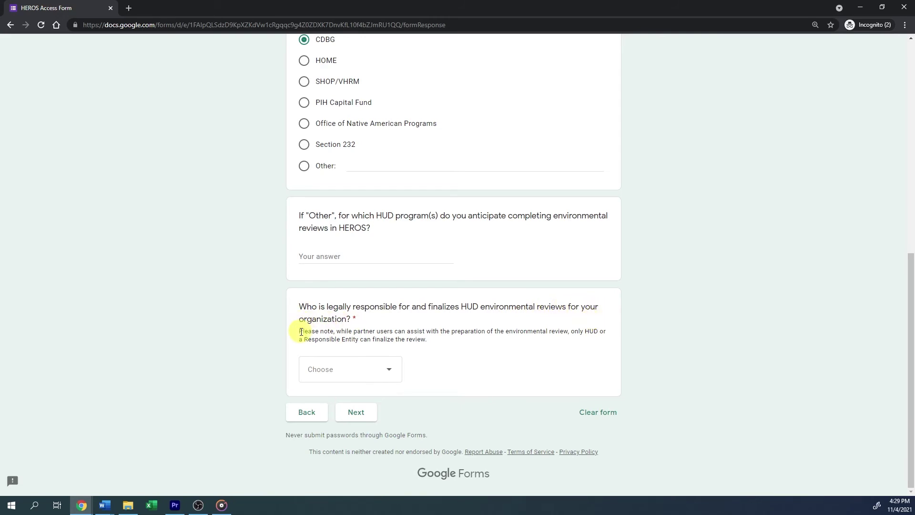
{"action": "left_click", "coordinate": [359, 377]}
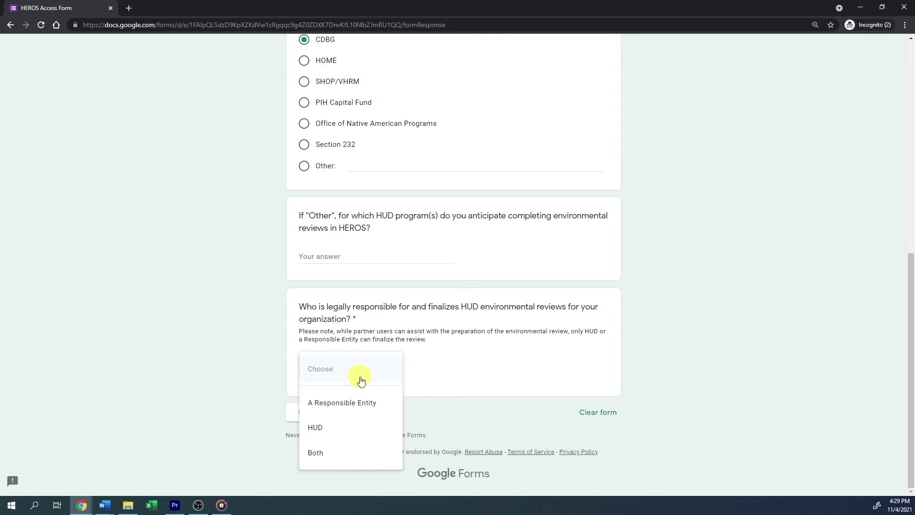
{"action": "left_click", "coordinate": [357, 403]}
{"action": "left_click", "coordinate": [361, 414]}
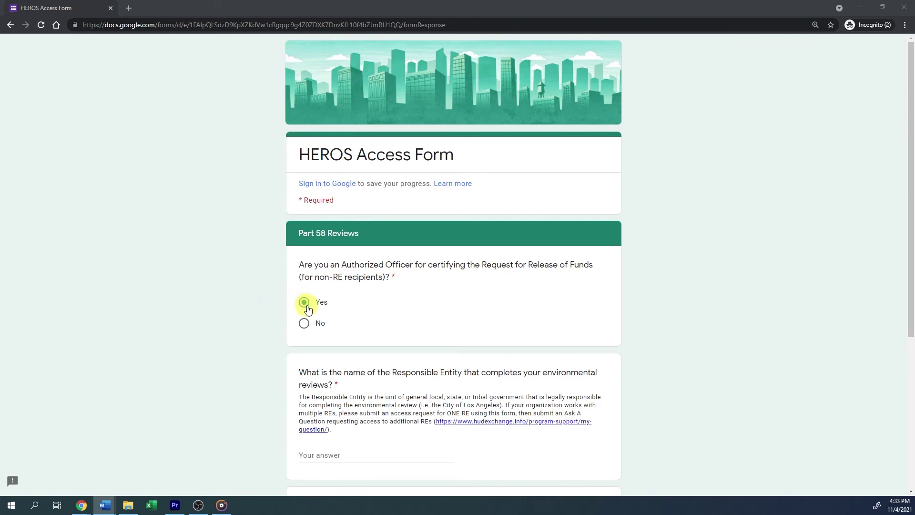
- Answer No to being an Authorized Officer and name City of Los Angeles as the Responsible Entity completing the reviews
{"action": "left_click", "coordinate": [304, 323]}
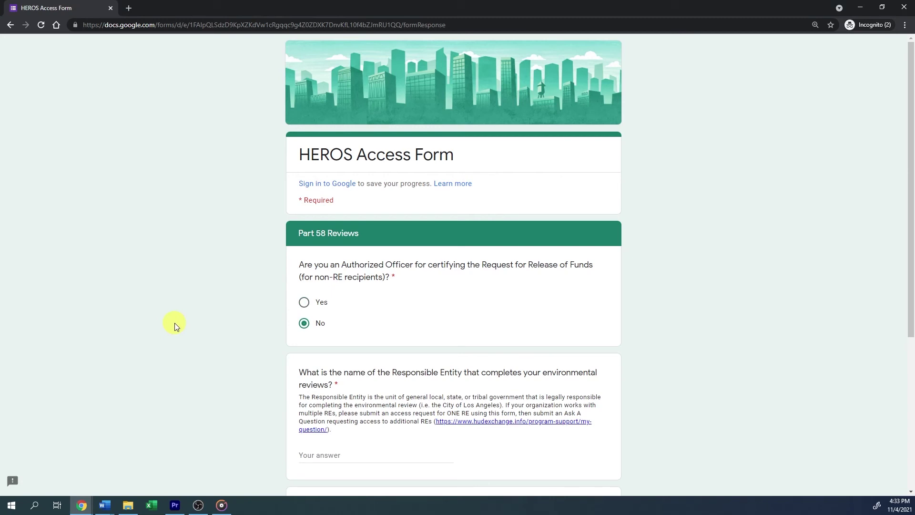
{"action": "scroll", "coordinate": [175, 322], "scroll_direction": "down", "scroll_amount": 3}
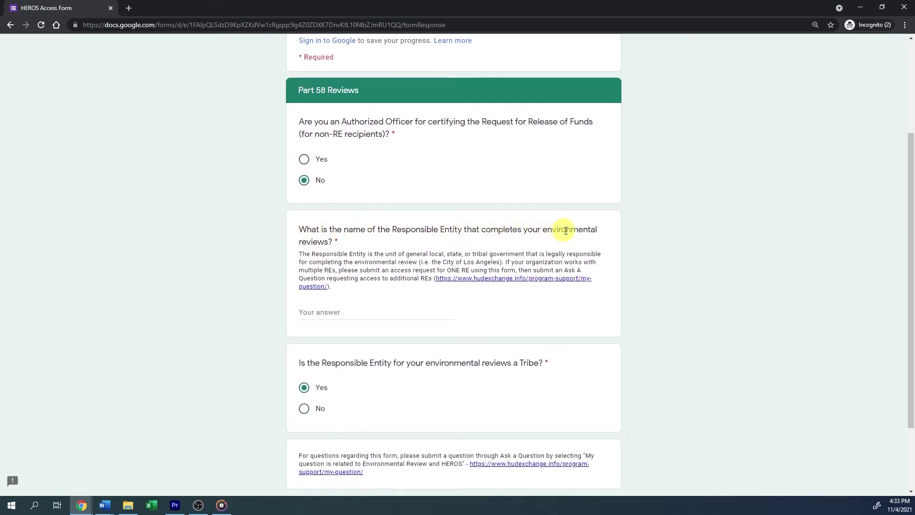
{"action": "left_click", "coordinate": [304, 311]}
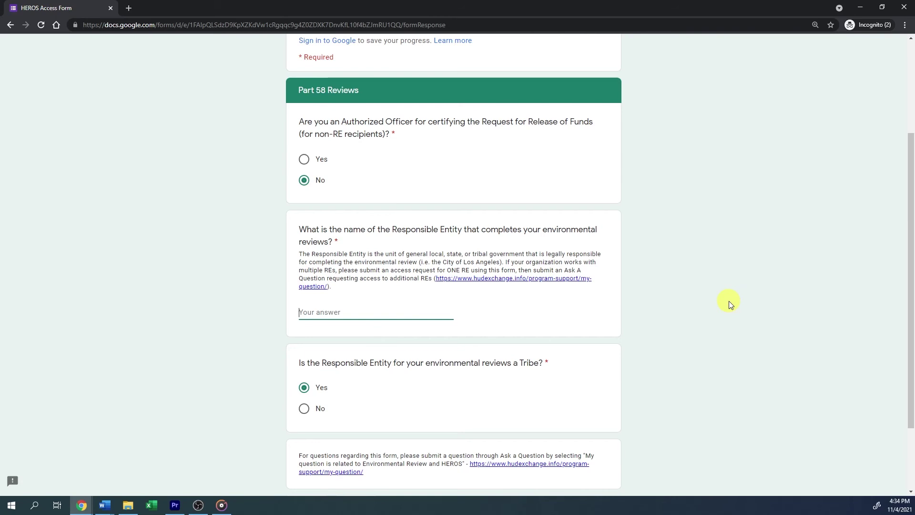
{"action": "type", "text": "City of Los Angeles"}
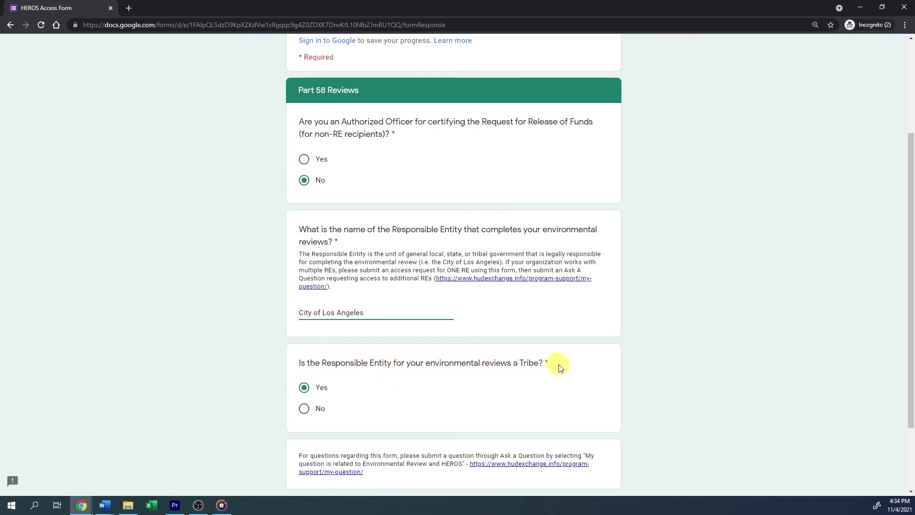
- Answer Yes to the Responsible Entity being a Tribe and continue to the Tribes section
{"action": "left_click", "coordinate": [304, 388]}
{"action": "left_click", "coordinate": [305, 410]}
{"action": "scroll", "coordinate": [305, 413], "scroll_direction": "down", "scroll_amount": 2}
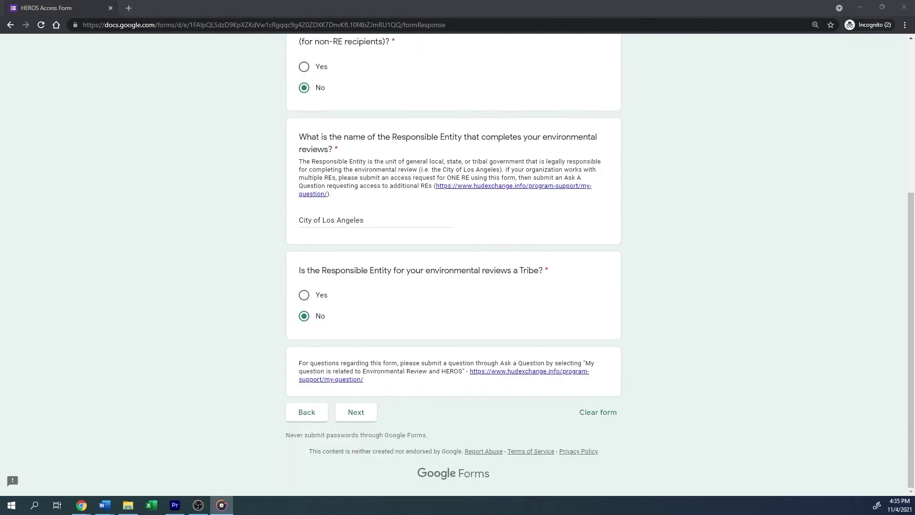
{"action": "left_click", "coordinate": [303, 294]}
{"action": "left_click", "coordinate": [348, 413]}
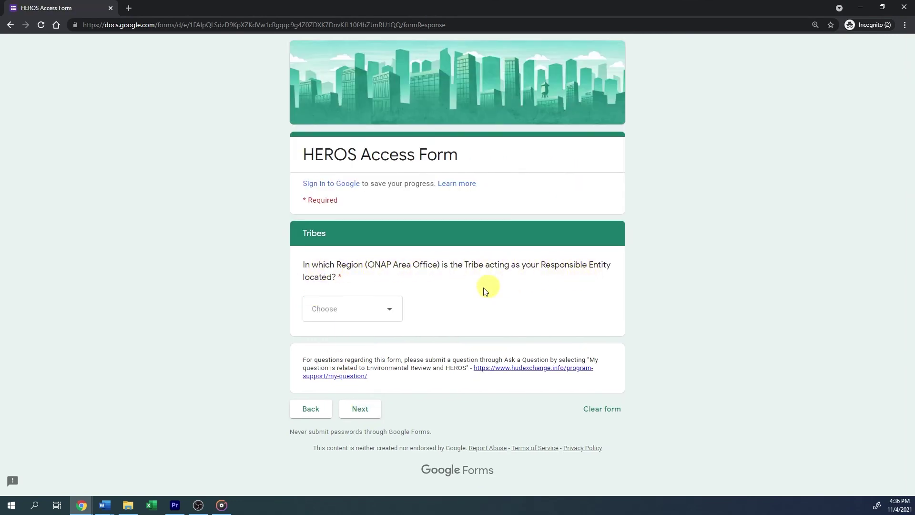
- Set the Responsible Entity Tribe's region to Northwest and its name to Fort Hall Shoshone Bannock Tribe
{"action": "left_click", "coordinate": [384, 318]}
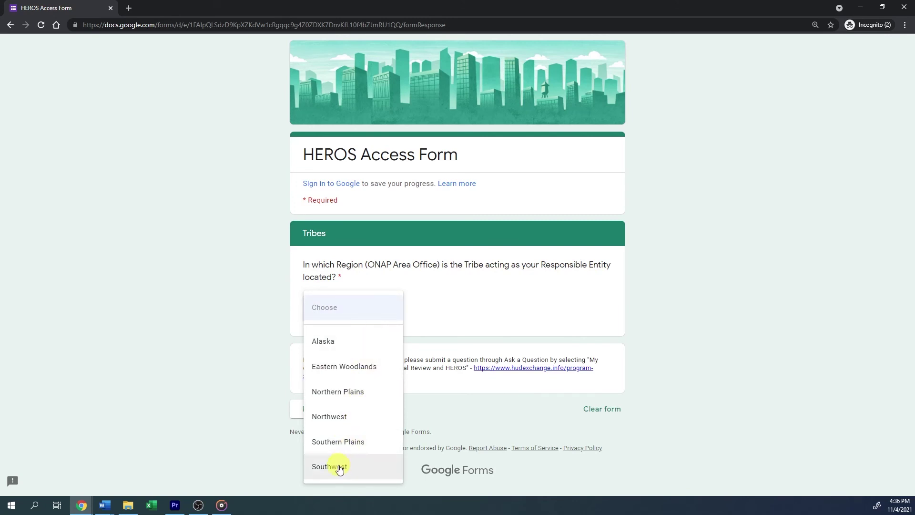
{"action": "left_click", "coordinate": [337, 416]}
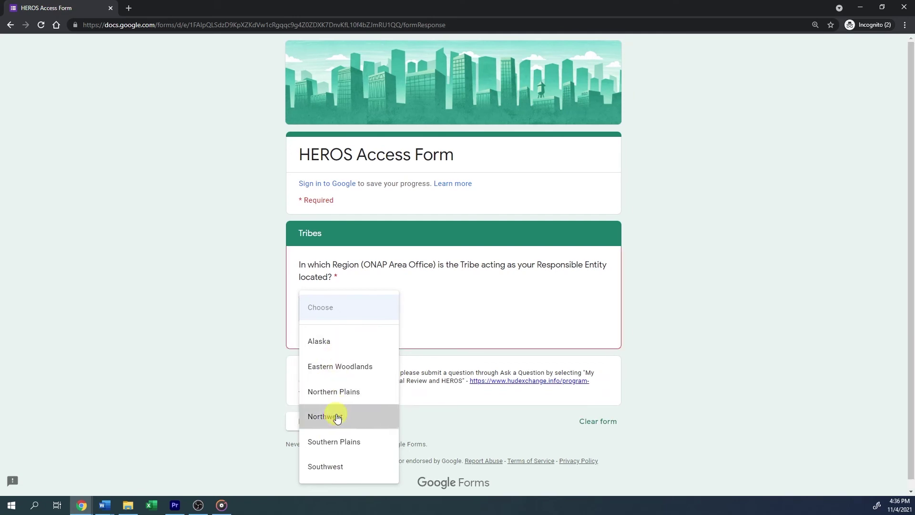
{"action": "left_click", "coordinate": [359, 410]}
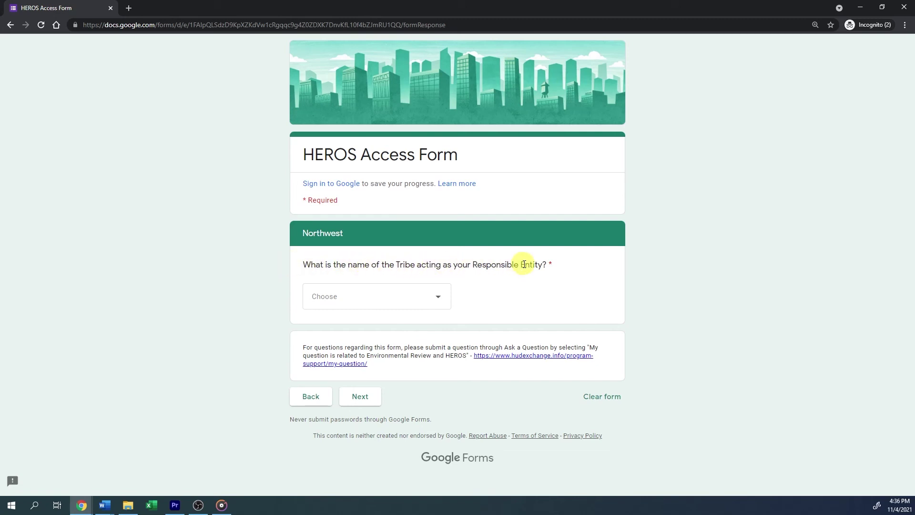
{"action": "left_click", "coordinate": [416, 302]}
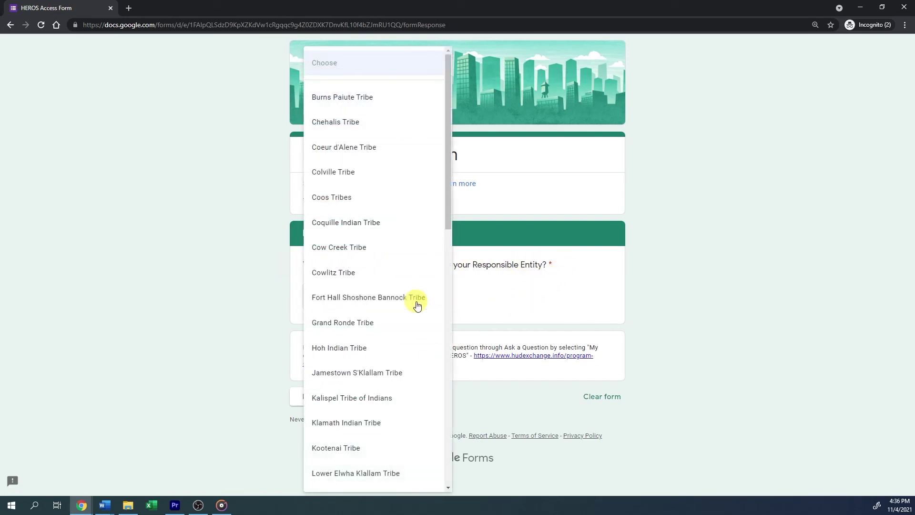
{"action": "left_click", "coordinate": [363, 299]}
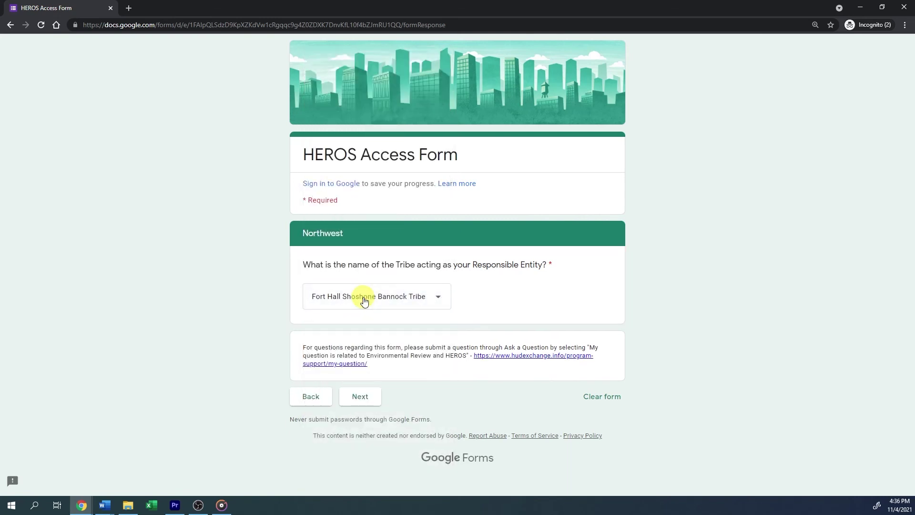
- Continue past the Northwest section with the Responsible Entity Tribe selected
{"action": "left_click", "coordinate": [356, 399]}
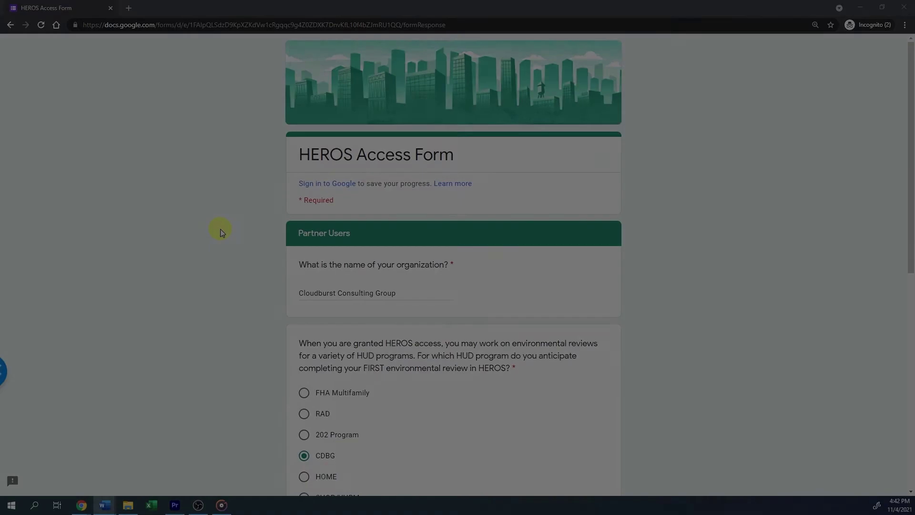
- Choose HUD as the party that finalizes Cloudburst Consulting Group's environmental reviews, and continue to the Part 50 questions
{"action": "scroll", "coordinate": [220, 229], "scroll_direction": "down", "scroll_amount": 5}
{"action": "scroll", "coordinate": [220, 229], "scroll_direction": "down", "scroll_amount": 4}
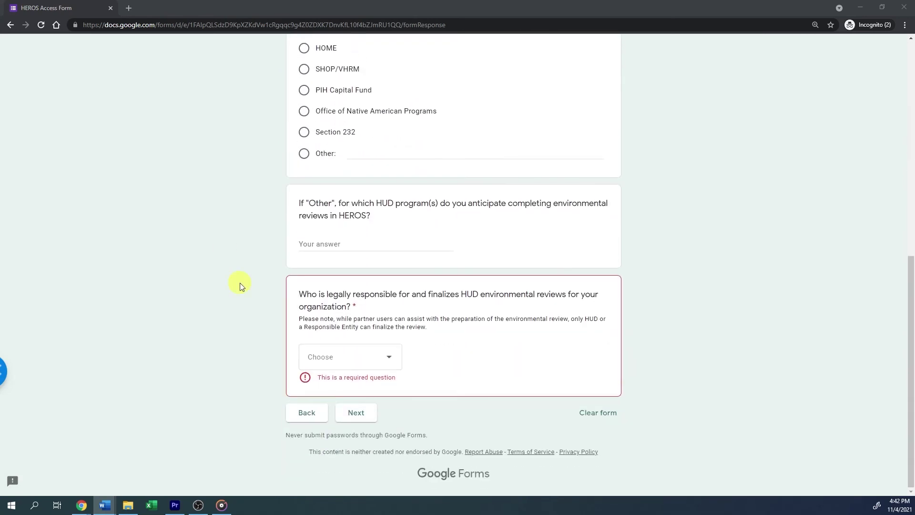
{"action": "left_click", "coordinate": [347, 358]}
{"action": "left_click", "coordinate": [331, 421]}
{"action": "left_click", "coordinate": [357, 414]}
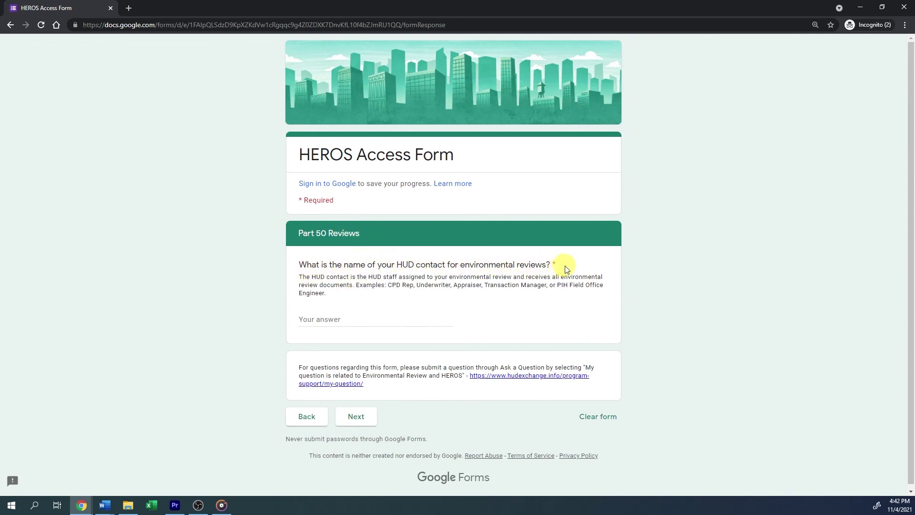
- Place the cursor in the Part 50 HUD contact name answer and continue past the Part 50 section
{"action": "left_click", "coordinate": [308, 319]}
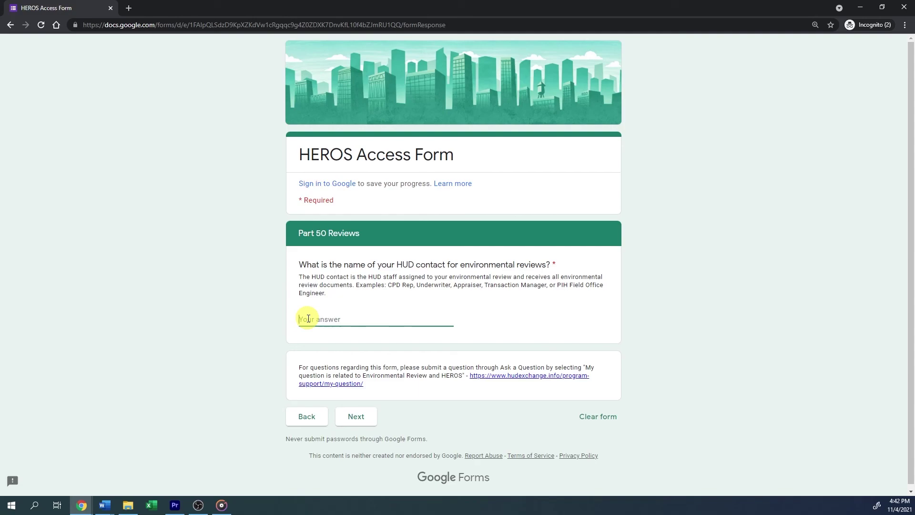
{"action": "left_click", "coordinate": [353, 417]}
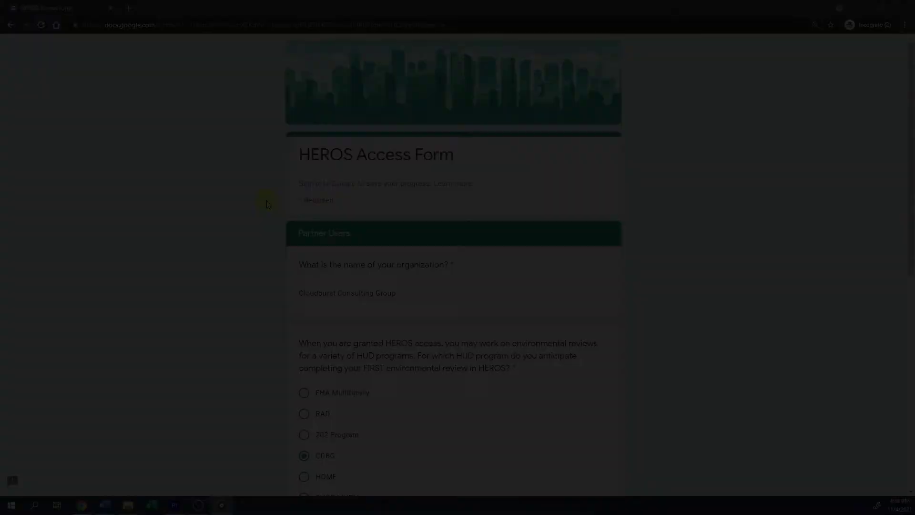
- Choose Both as the parties that finalize the organization's HUD environmental reviews, and continue to the Part 50 and Part 58 questions
{"action": "scroll", "coordinate": [267, 200], "scroll_direction": "down", "scroll_amount": 9}
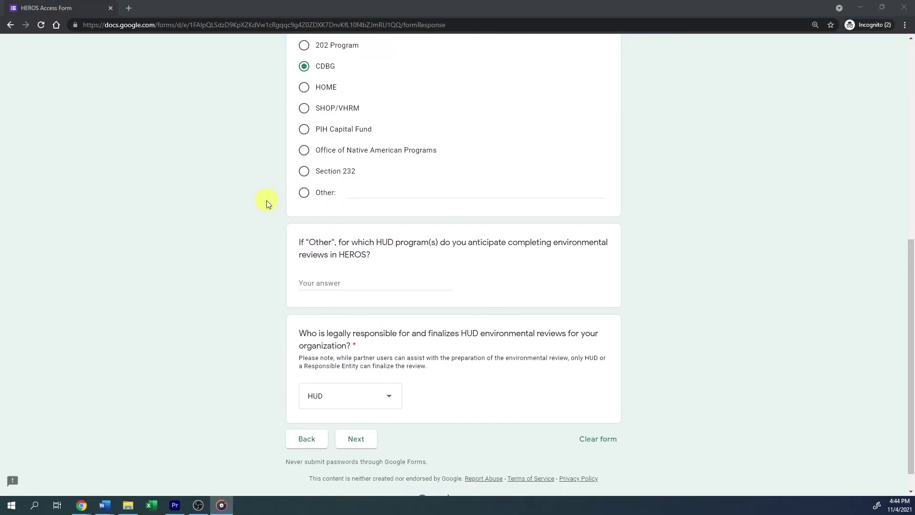
{"action": "left_click", "coordinate": [333, 373]}
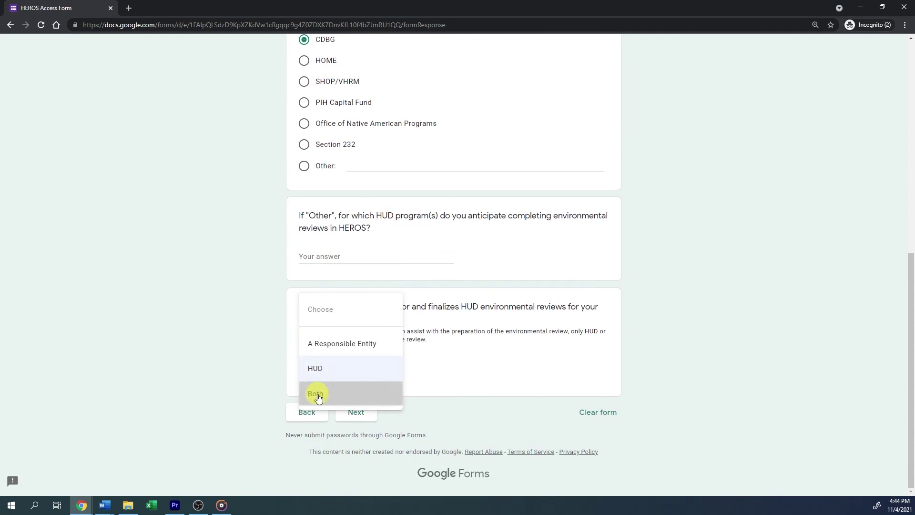
{"action": "left_click", "coordinate": [315, 395]}
{"action": "left_click", "coordinate": [353, 411]}
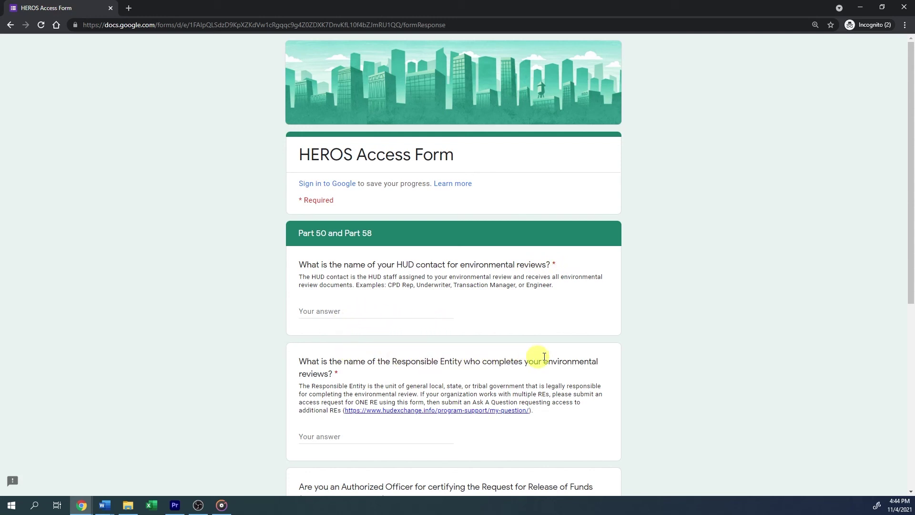
- Go through the Part 50 and Part 58 questions and submit the HEROS Access Form
{"action": "scroll", "coordinate": [446, 389], "scroll_direction": "down", "scroll_amount": 6}
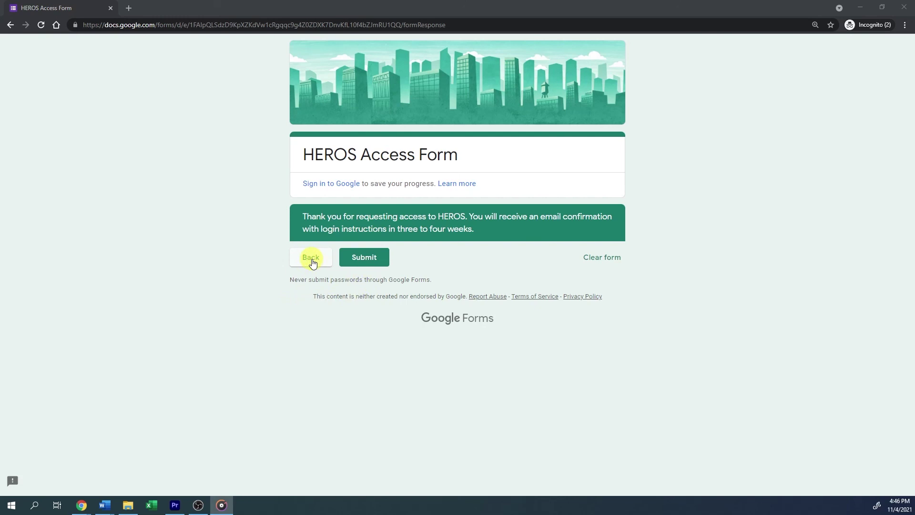
{"action": "left_click", "coordinate": [361, 262]}
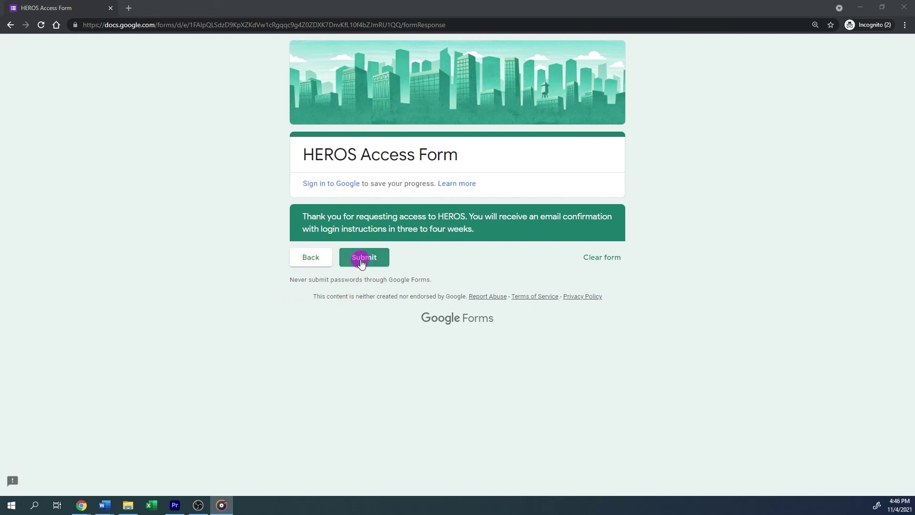